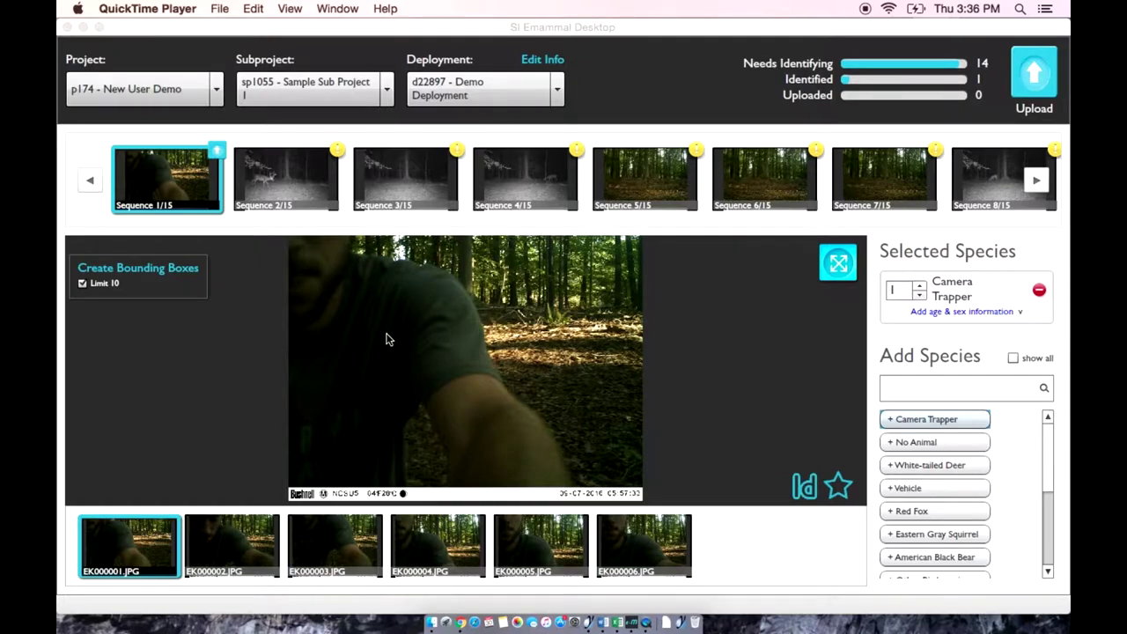
# Keep the Demo Deployment selected and save its camera deployment information.
pyautogui.click(554, 86)
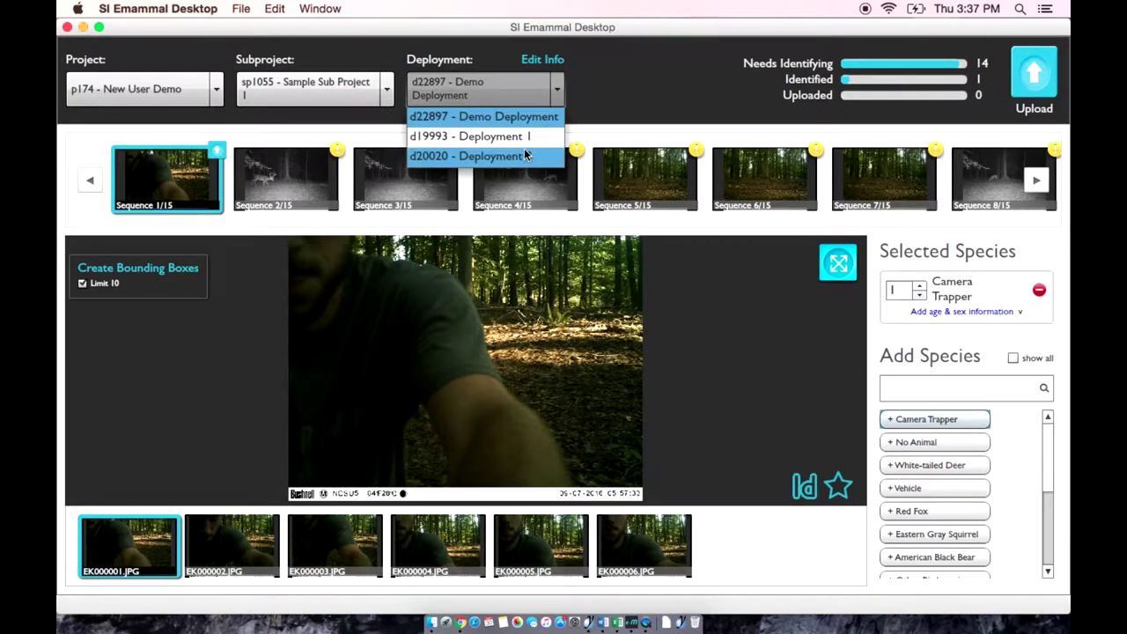
pyautogui.click(533, 118)
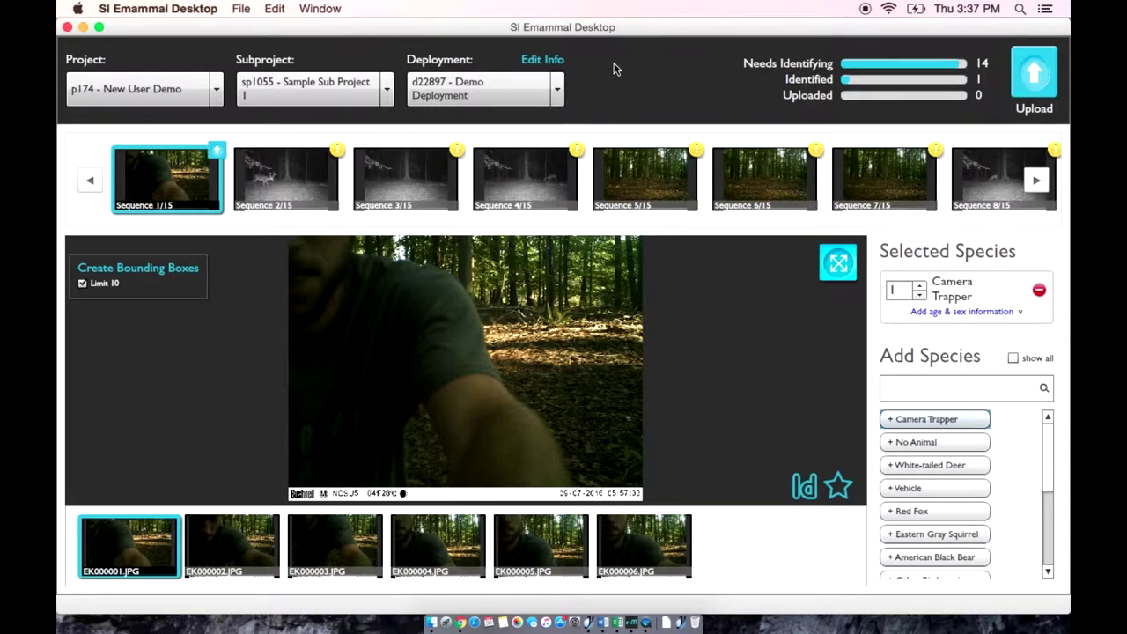
pyautogui.click(549, 60)
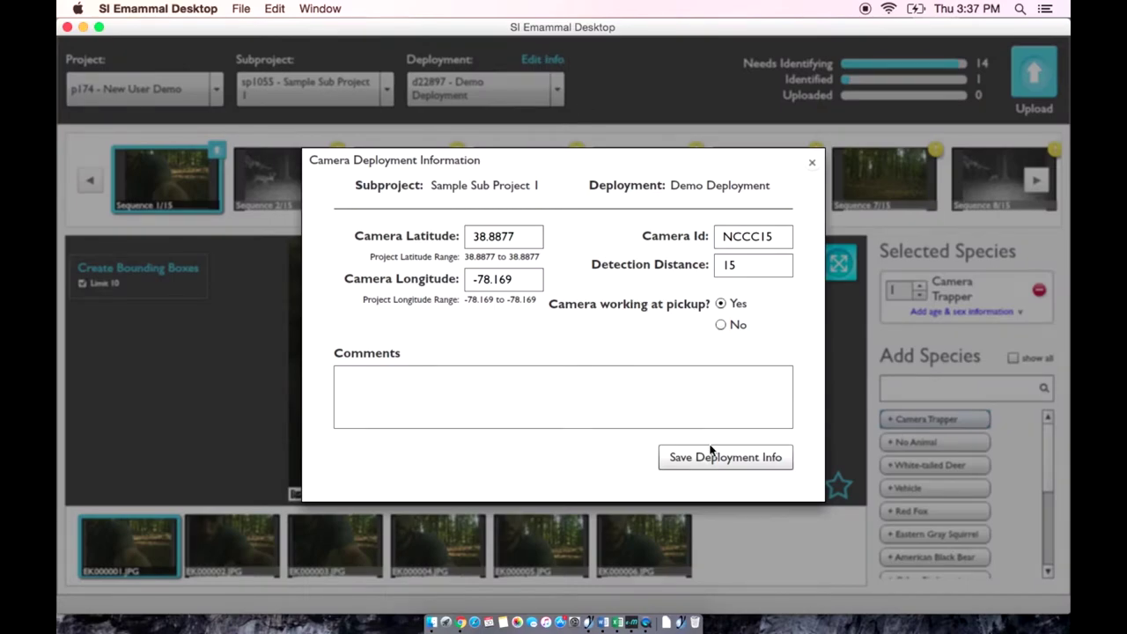
pyautogui.click(714, 458)
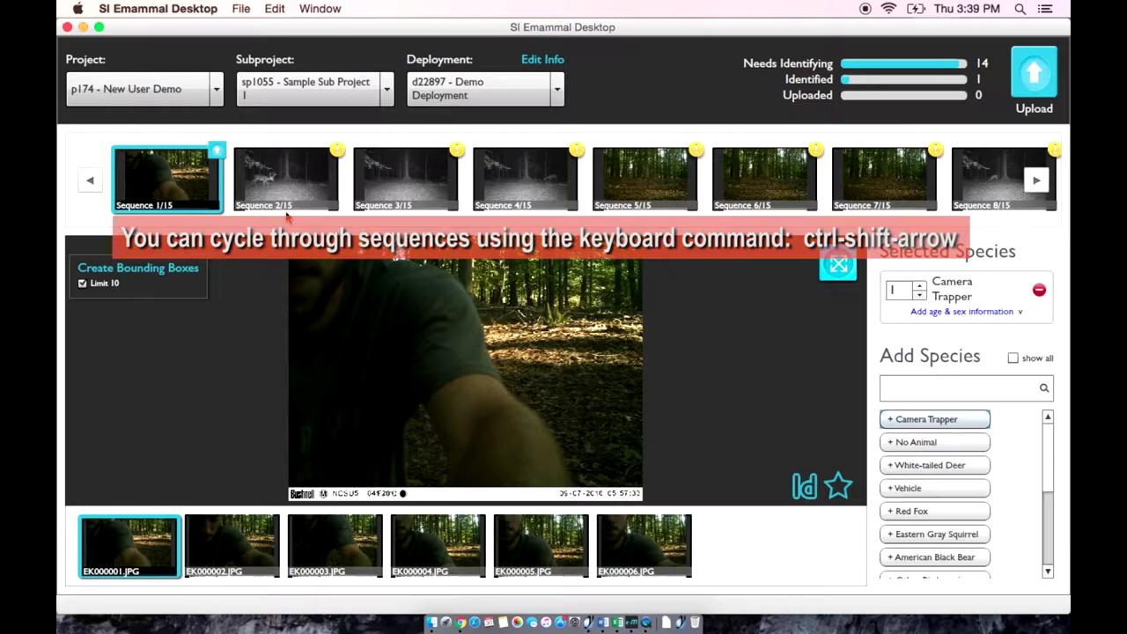
# Go to Sequence 2/15 and review its photos through EK000038.
pyautogui.hotkey('ctrl', 'shift', 'Right')
pyautogui.hotkey('ctrl', 'shift', 'Right')
pyautogui.hotkey('ctrl', 'shift', 'Right')
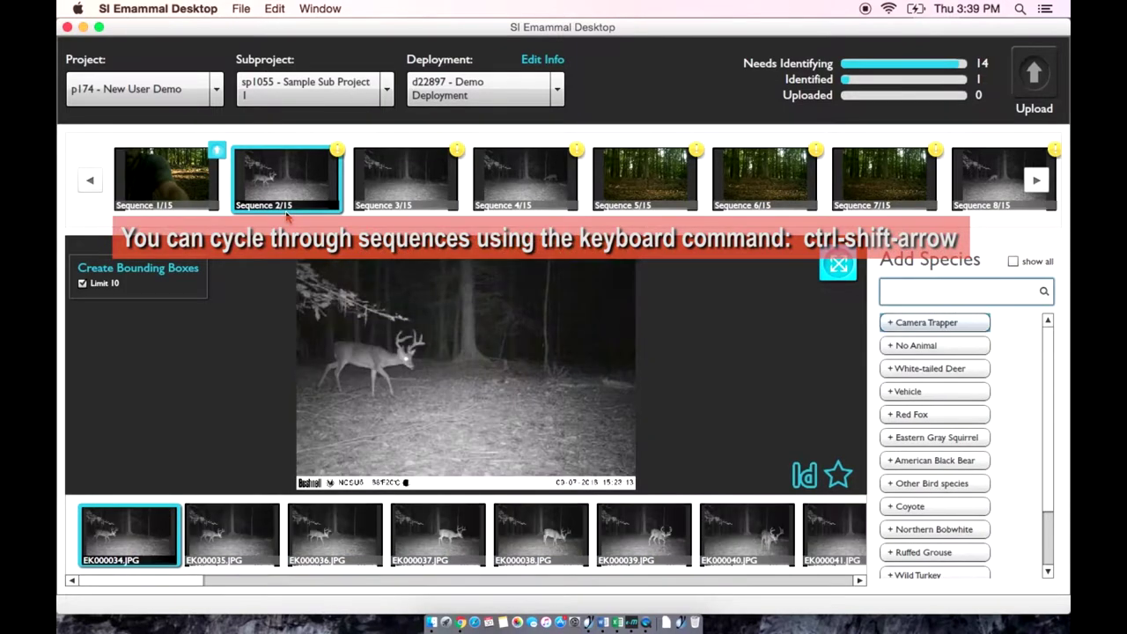
pyautogui.hotkey('ctrl', 'shift', 'Left')
pyautogui.hotkey('ctrl', 'shift', 'Left')
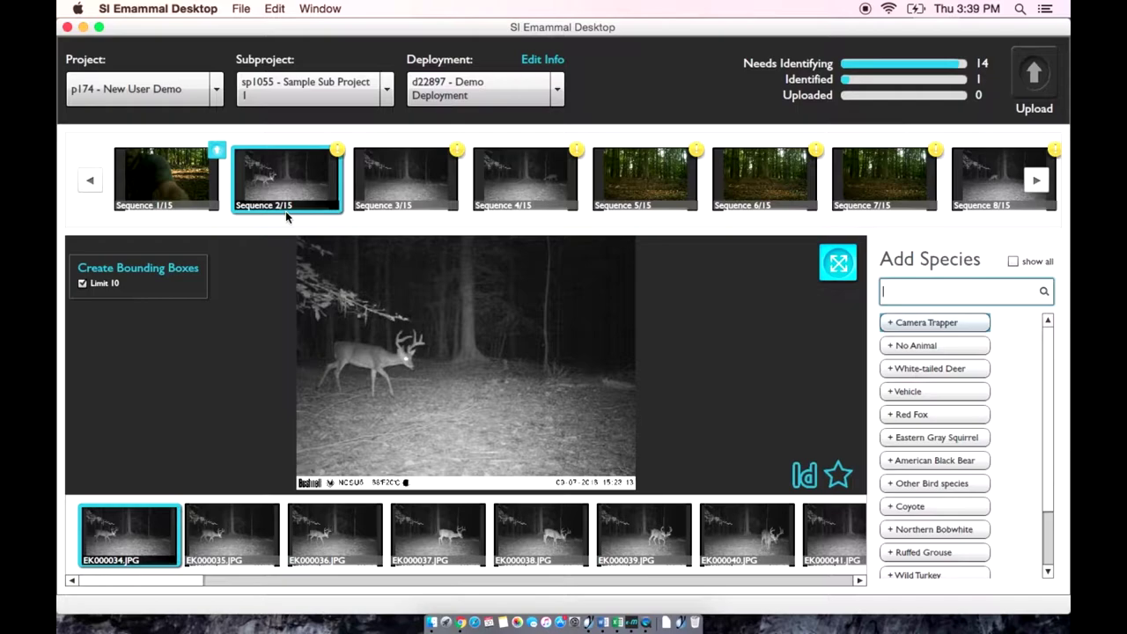
pyautogui.click(285, 209)
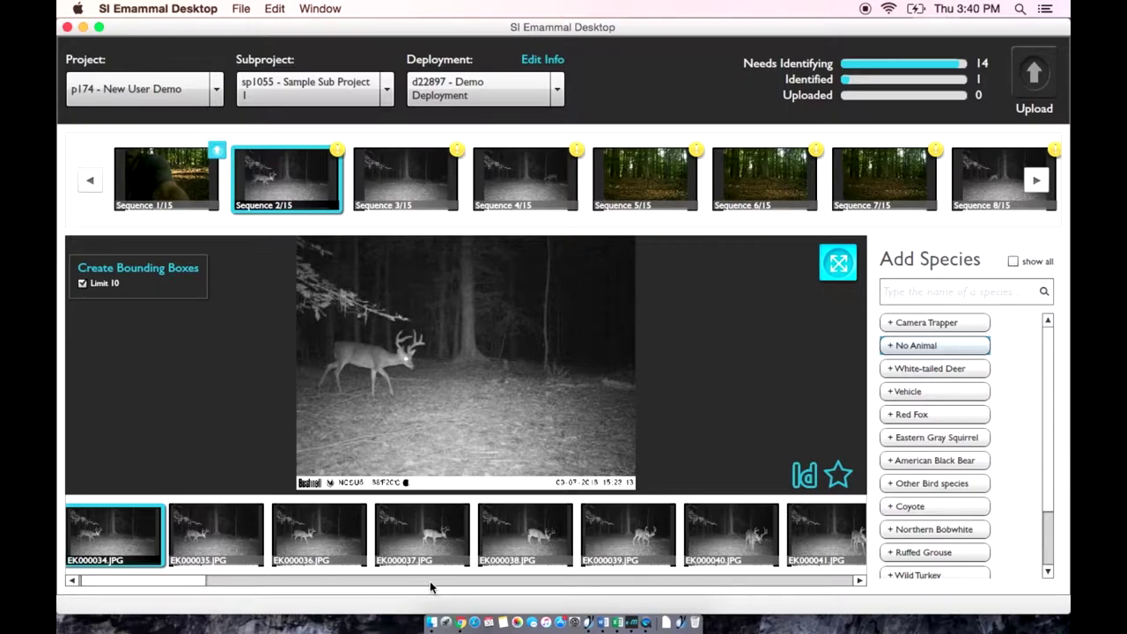
pyautogui.press('Right')
pyautogui.press('Right')
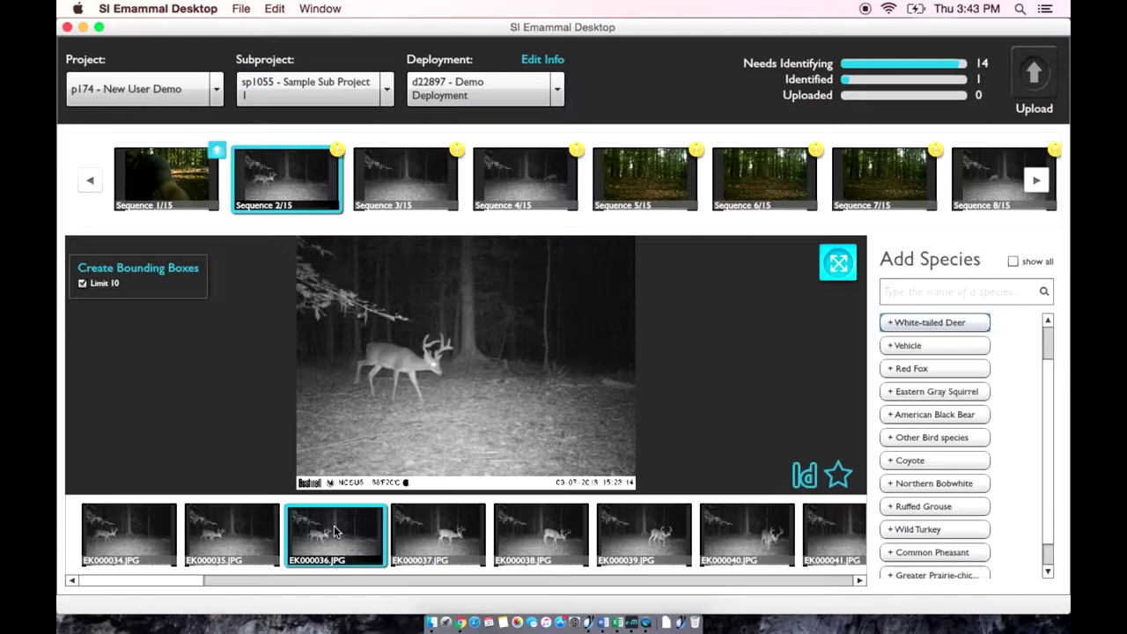
pyautogui.press('Right')
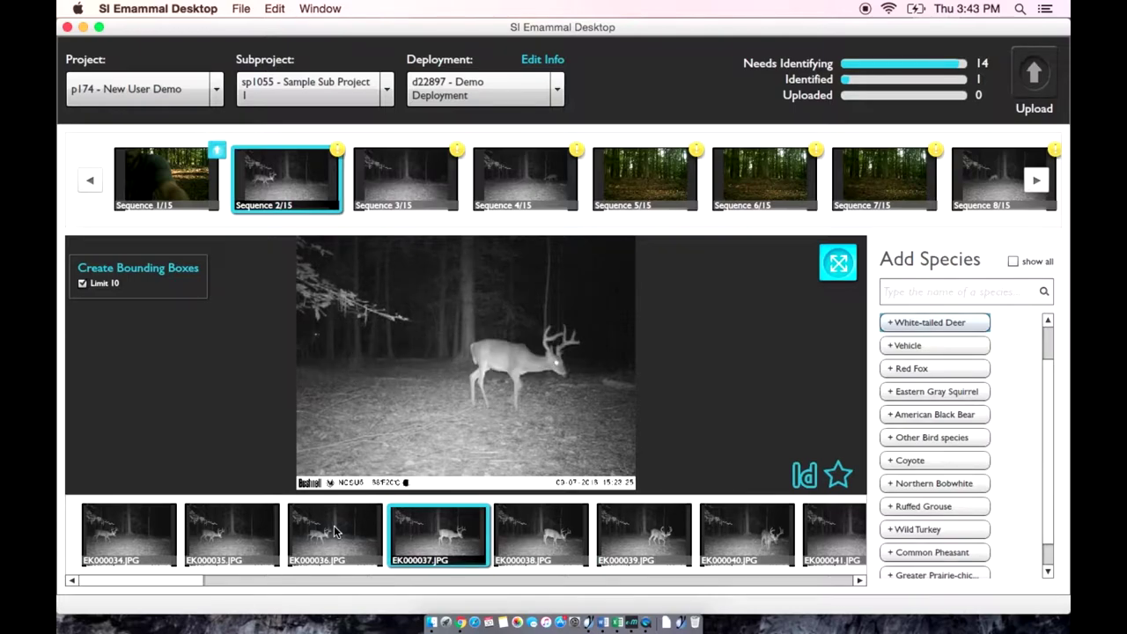
pyautogui.press('Right')
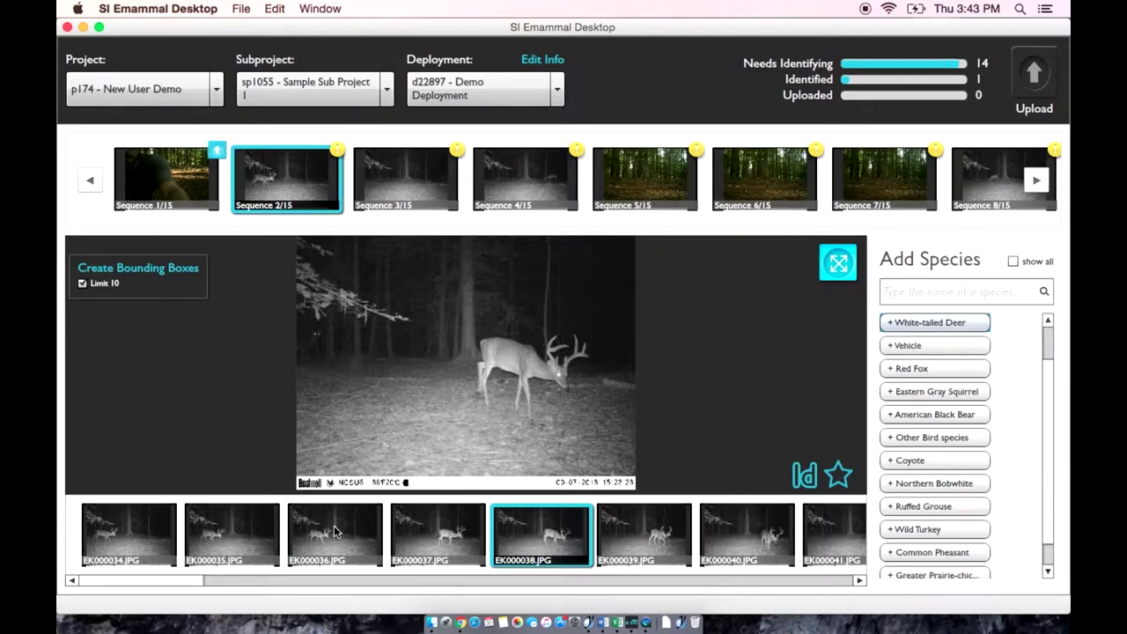
# Tag the sequence as White-tailed Deer and search the species list for 'whit'.
pyautogui.click(918, 324)
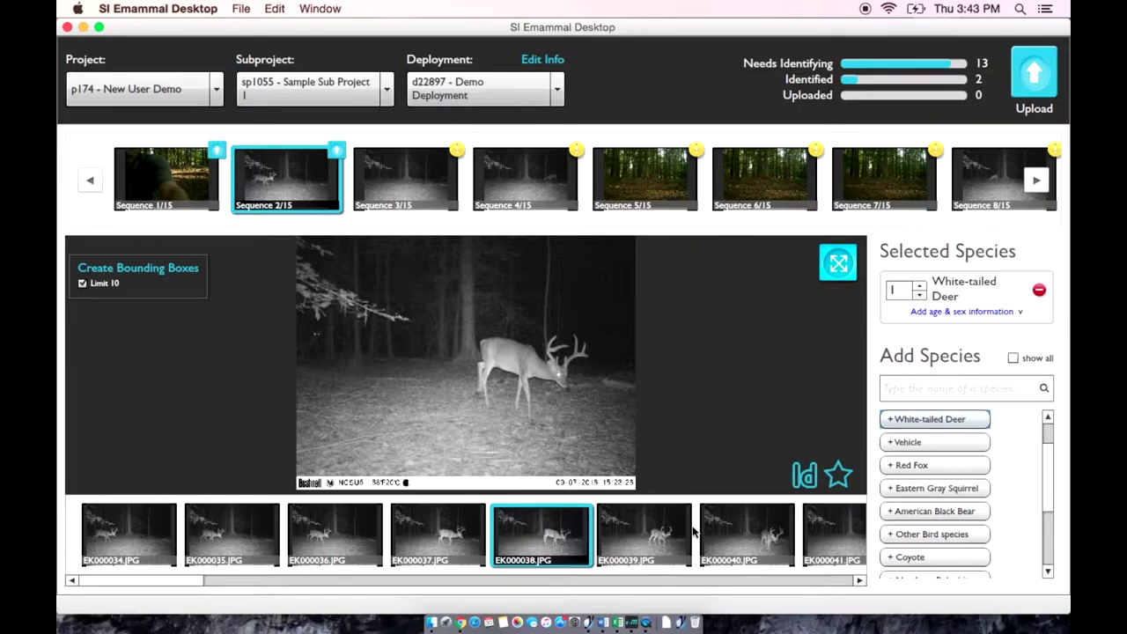
pyautogui.click(908, 390)
pyautogui.write('whit')
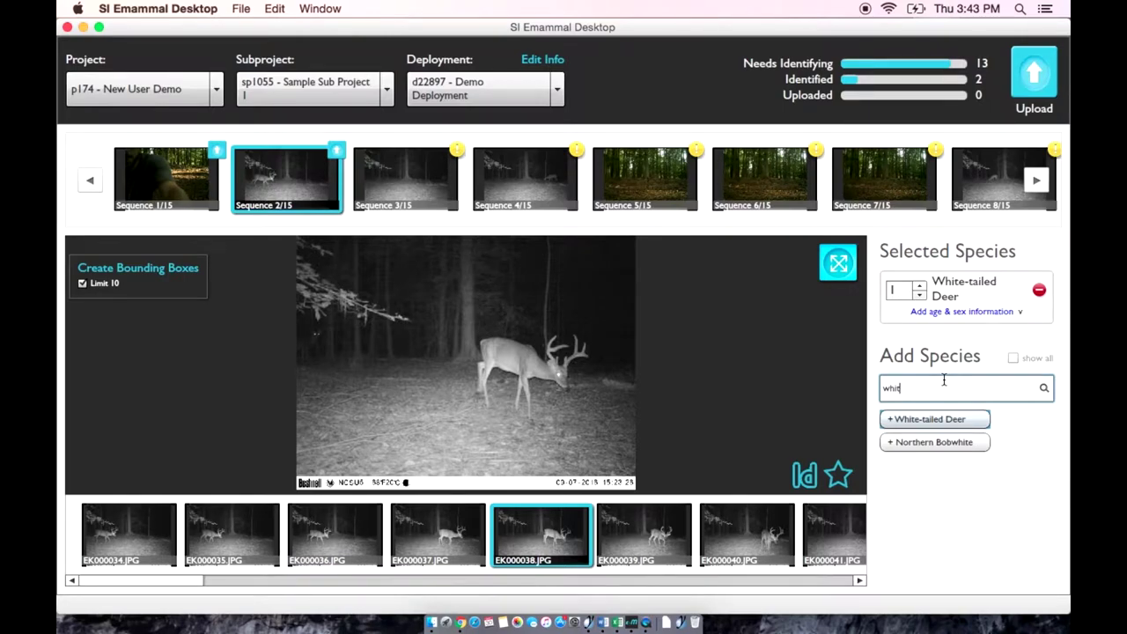
# Enlarge the photo viewer and raise the White-tailed Deer count to 2.
pyautogui.click(841, 261)
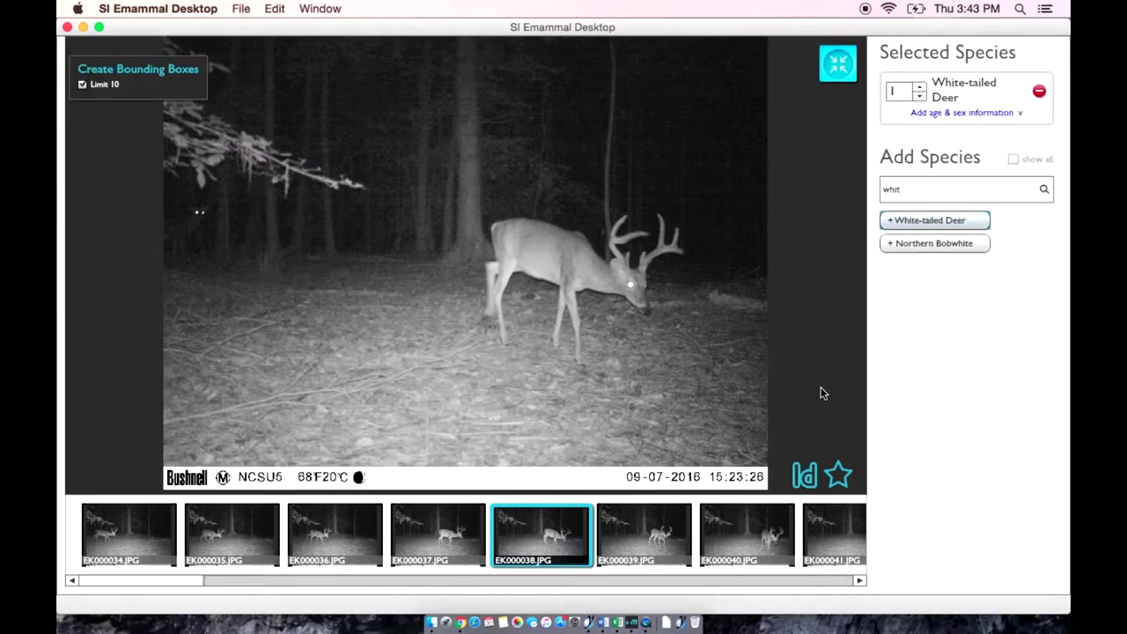
pyautogui.press('Right')
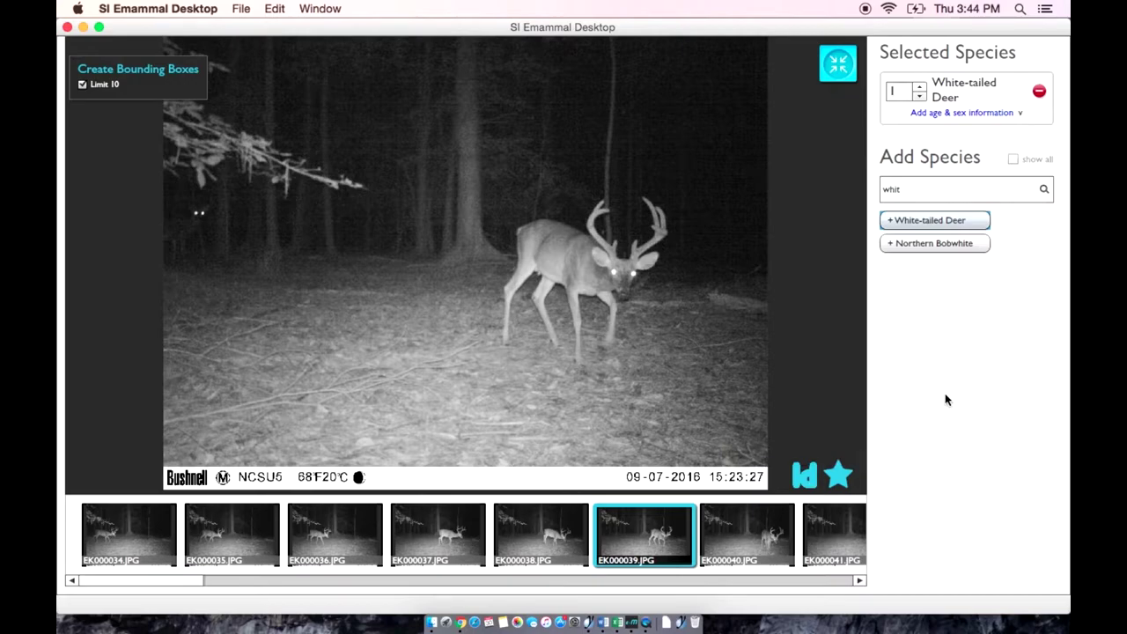
pyautogui.click(920, 87)
# Review the remaining photos from EK000040 through the last one, EK000060.
pyautogui.press('Right')
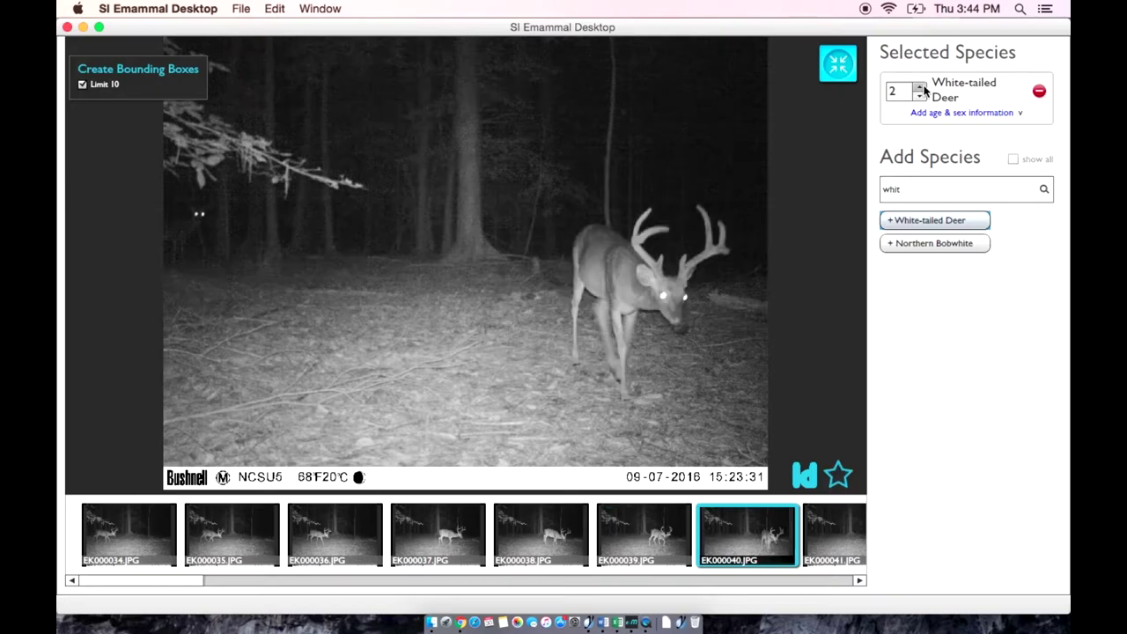
pyautogui.press('Right')
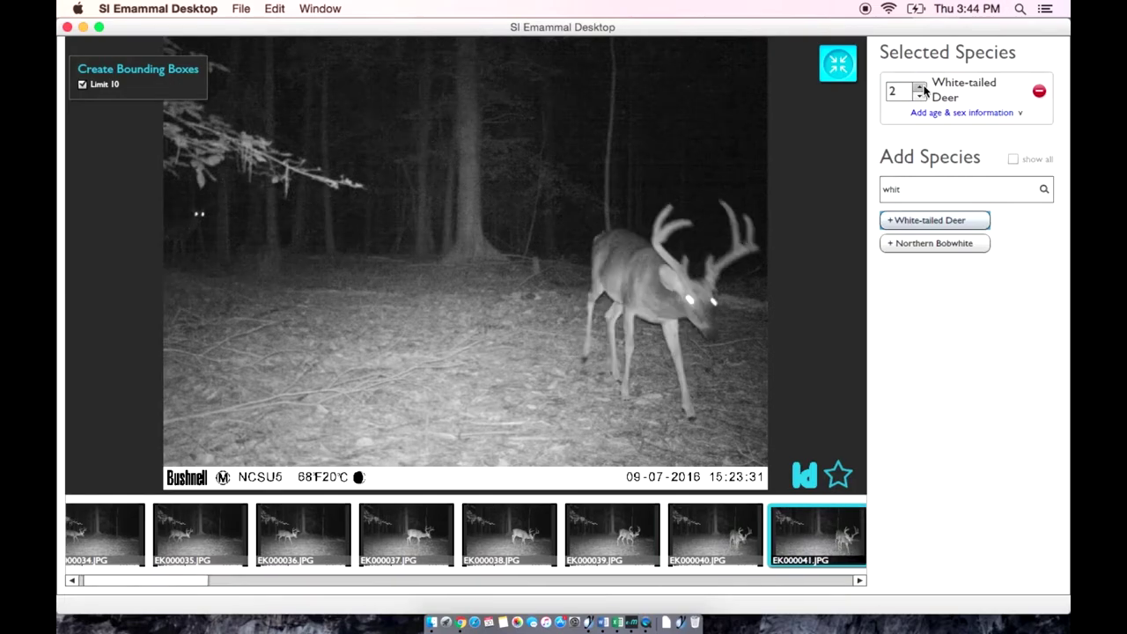
pyautogui.press('Right')
pyautogui.press('Right')
pyautogui.press('Right')
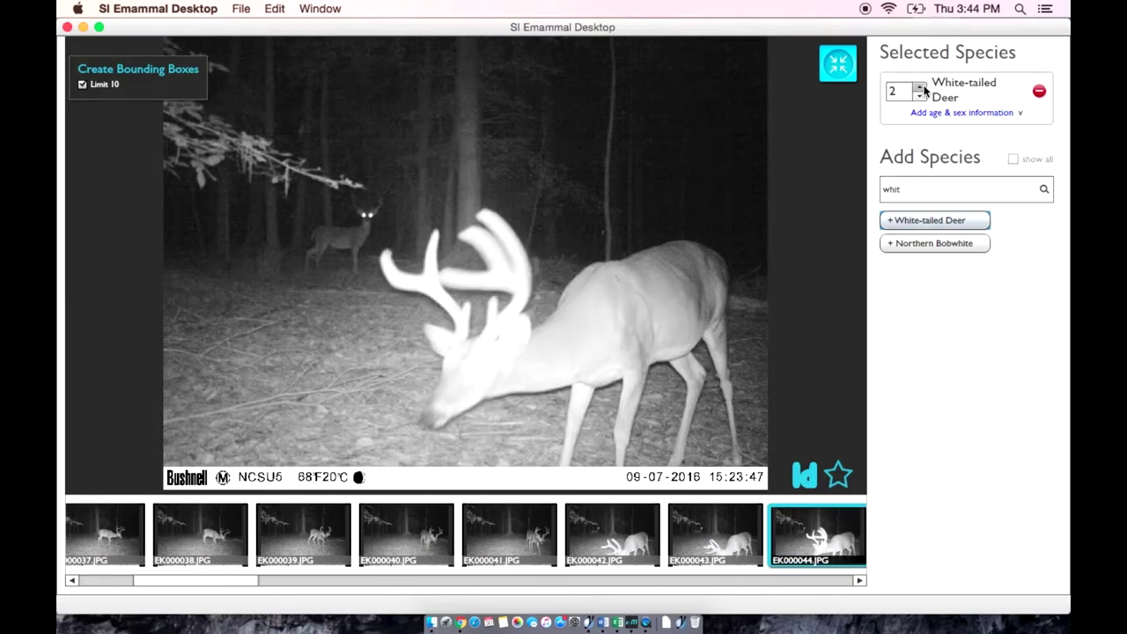
pyautogui.press('Right')
pyautogui.press('Right')
pyautogui.press('Right')
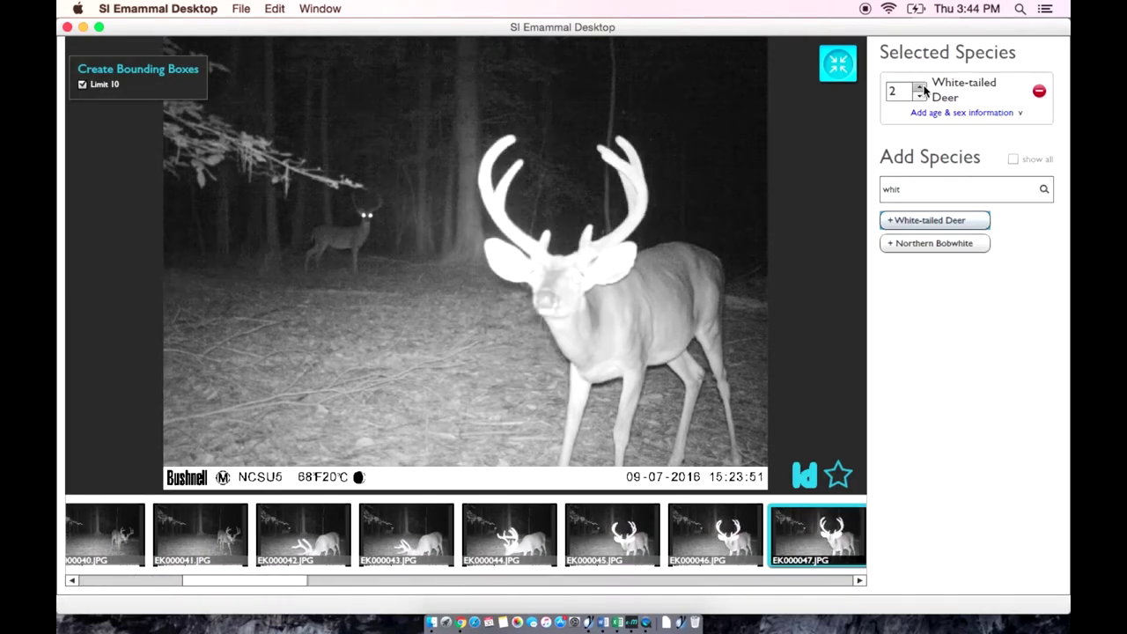
pyautogui.press('Right')
pyautogui.press('Right')
pyautogui.press('Right')
pyautogui.press('Right')
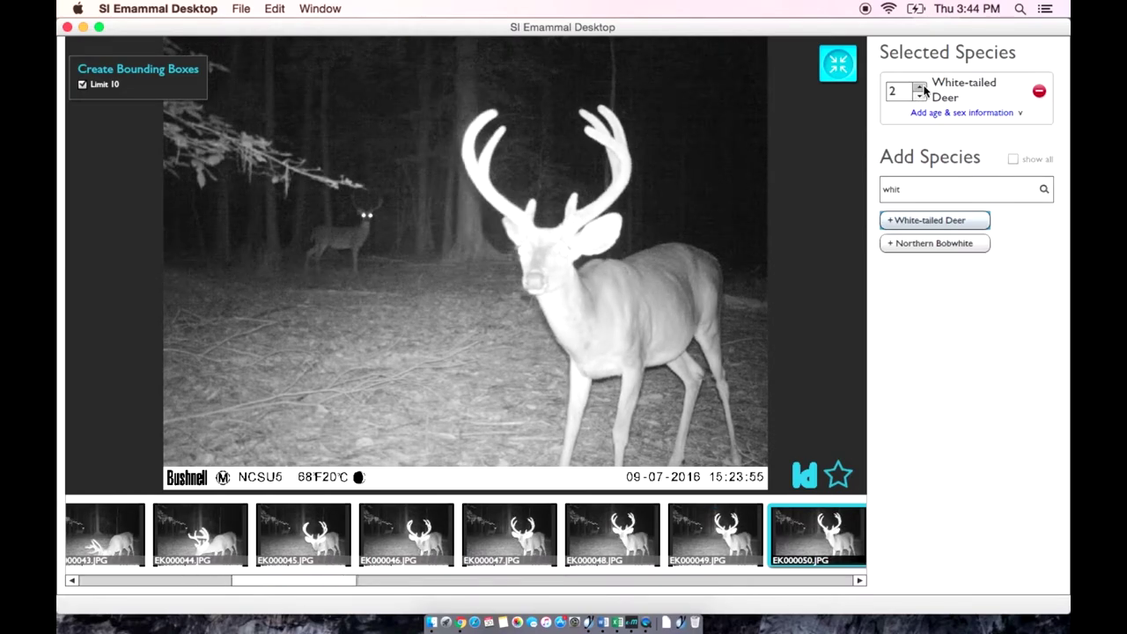
pyautogui.press('Right')
pyautogui.press('Right')
pyautogui.press('Right')
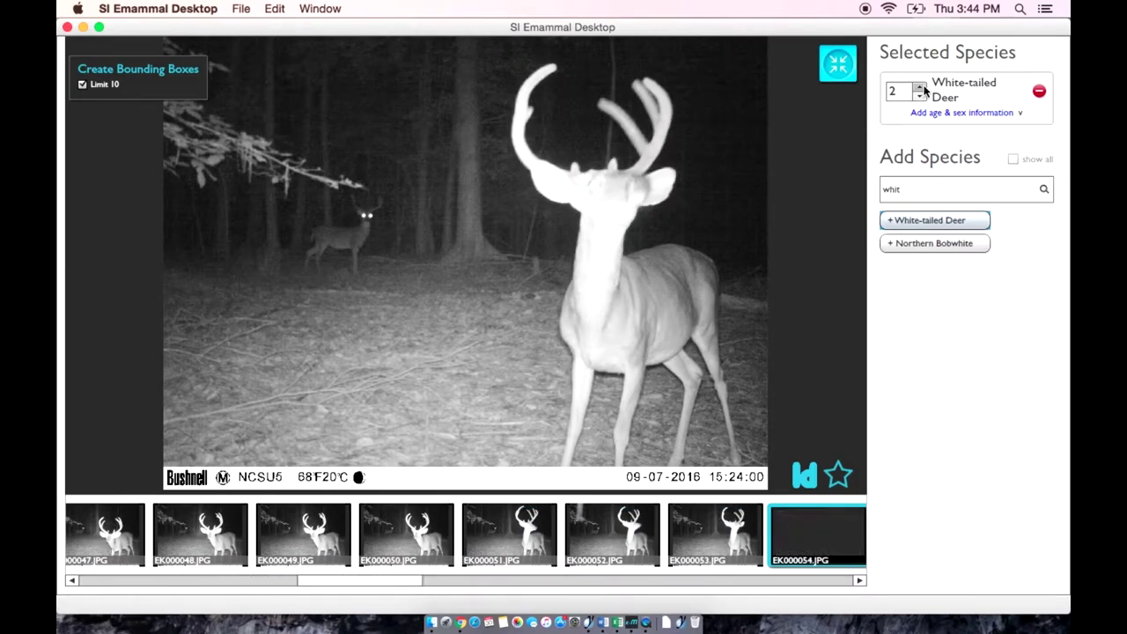
pyautogui.press('Right')
pyautogui.press('Right')
pyautogui.press('Right')
pyautogui.press('Right')
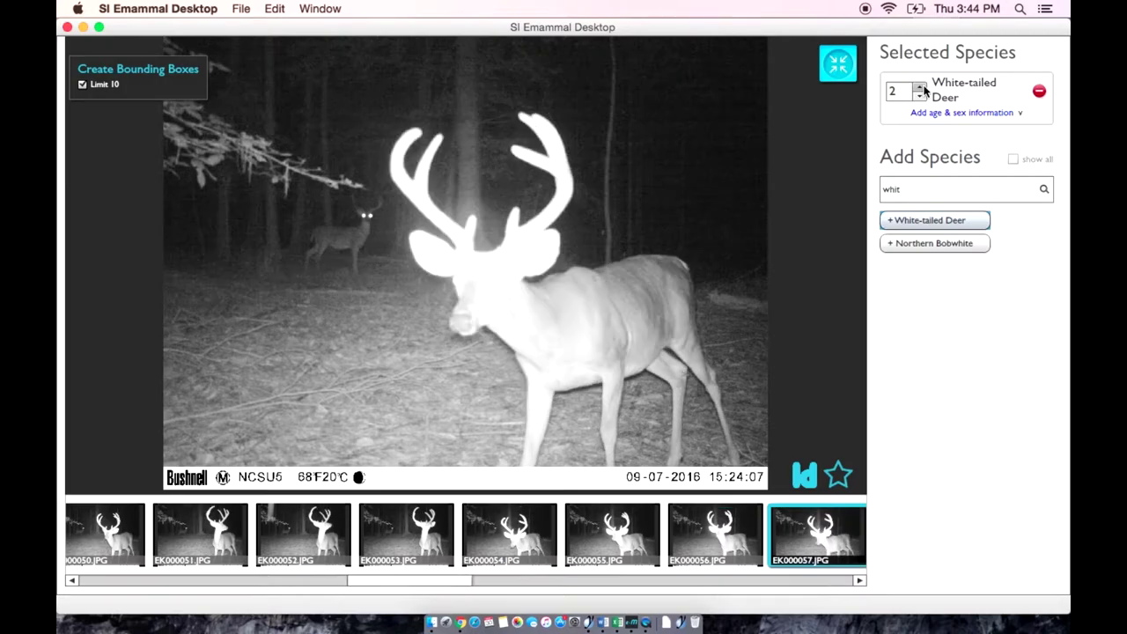
pyautogui.press('Right')
pyautogui.press('Right')
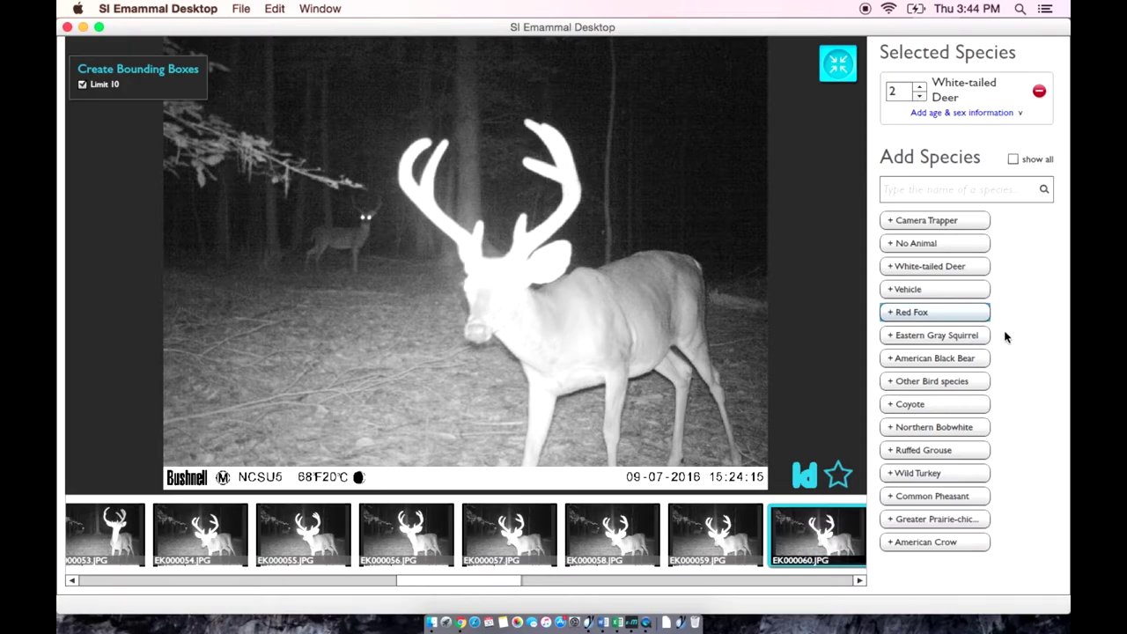
# Add a Red Fox tag and remove it again, leaving only White-tailed Deer.
pyautogui.click(949, 309)
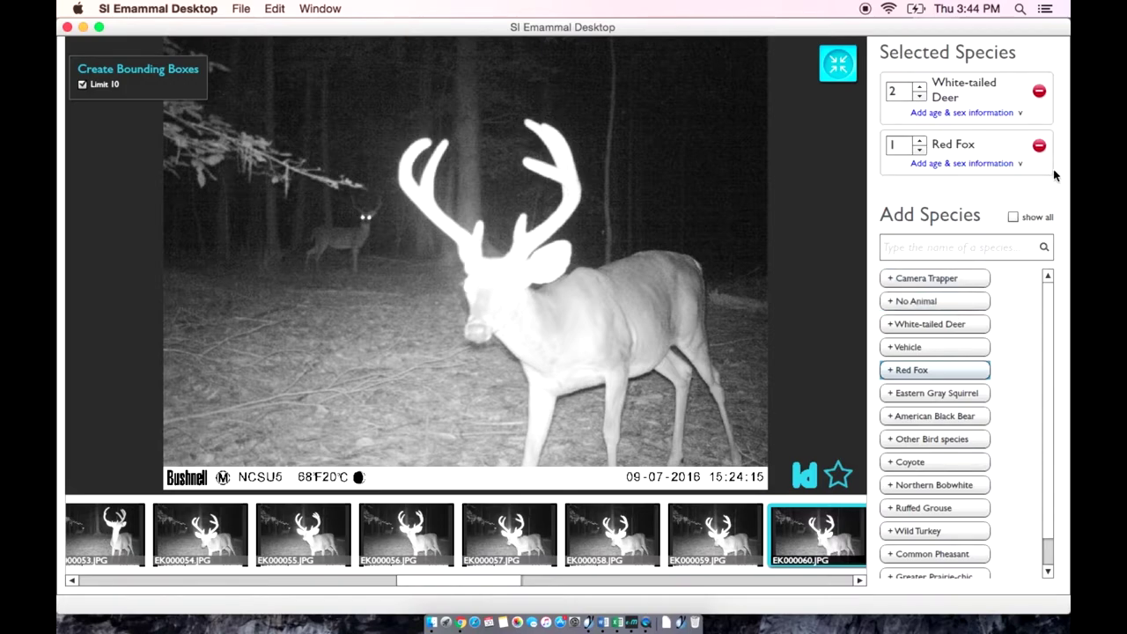
pyautogui.click(1039, 145)
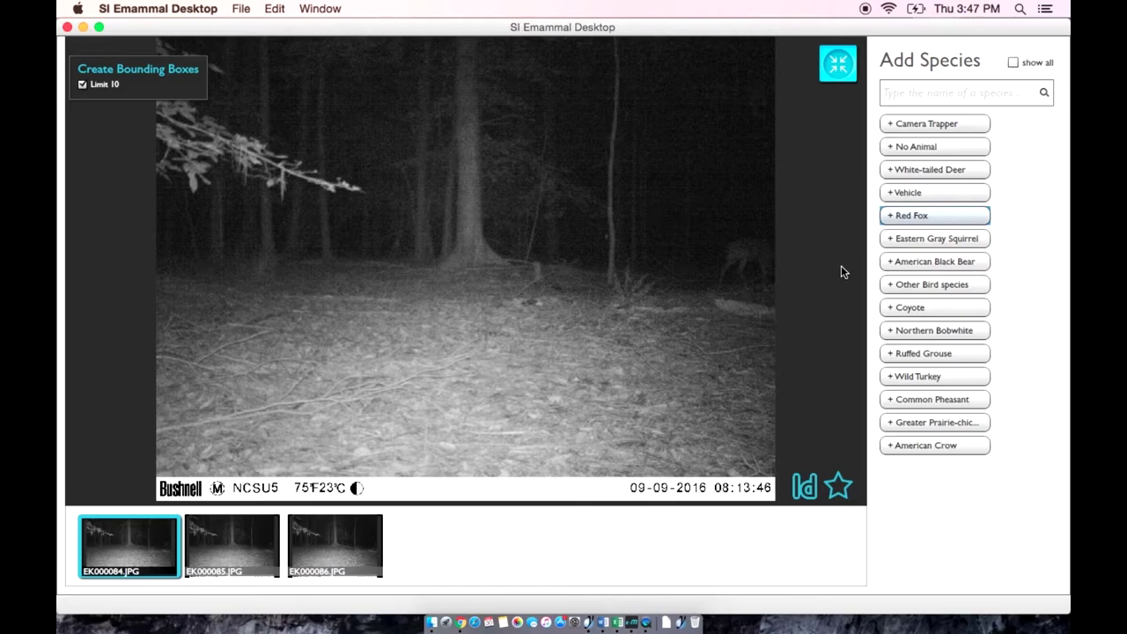
# Tag the night sequence as one White-tailed Deer, leaving the age and sex fields hidden.
pyautogui.click(949, 171)
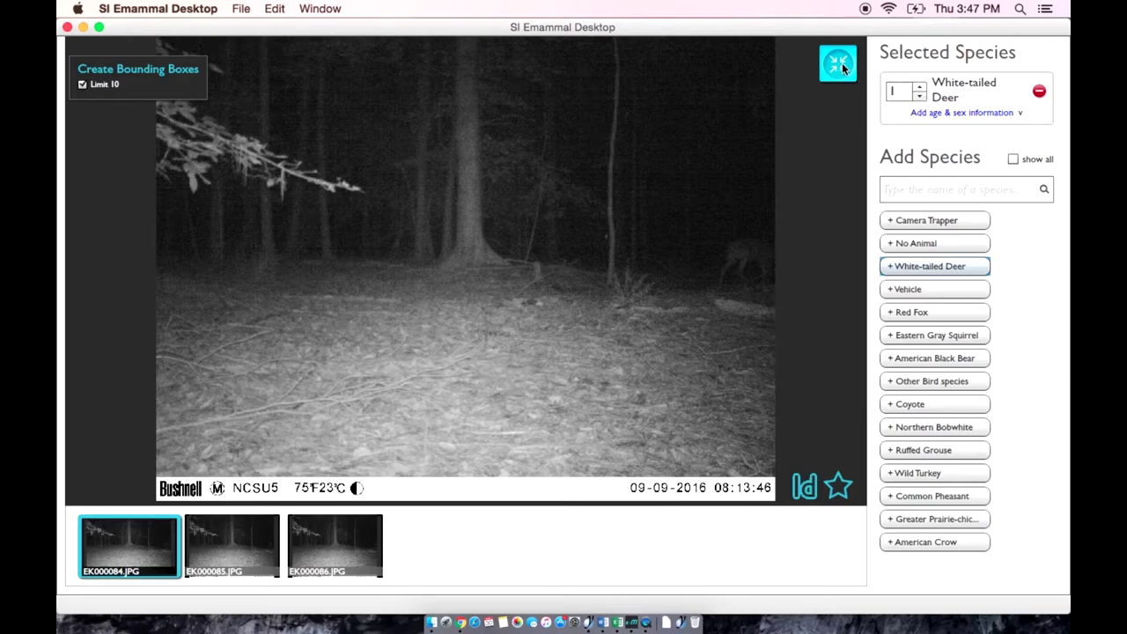
pyautogui.click(969, 113)
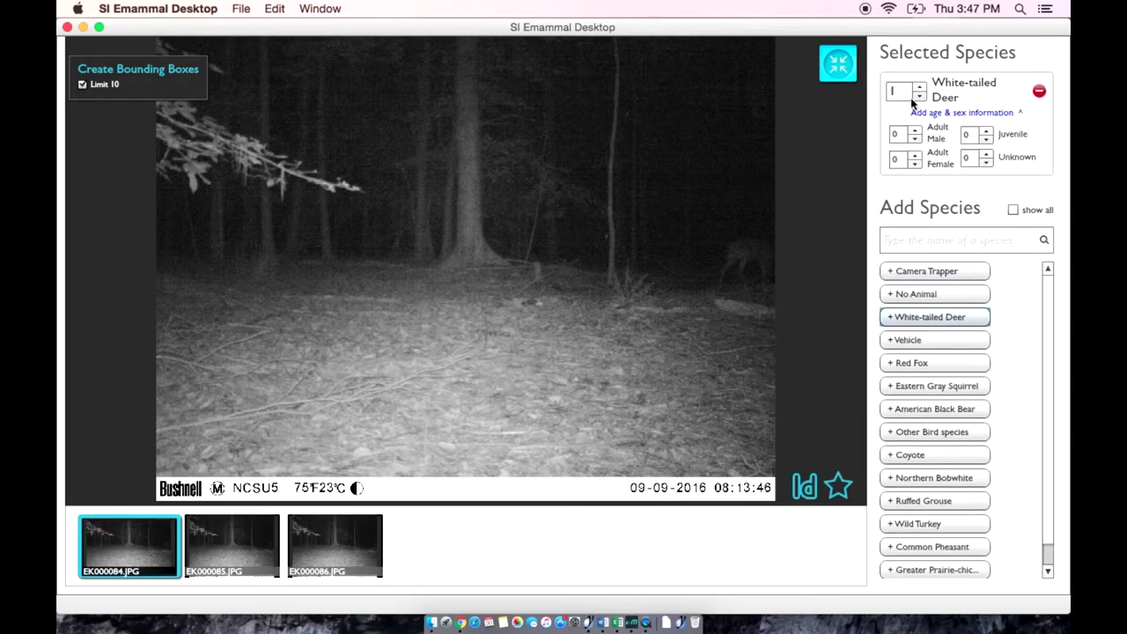
pyautogui.click(938, 113)
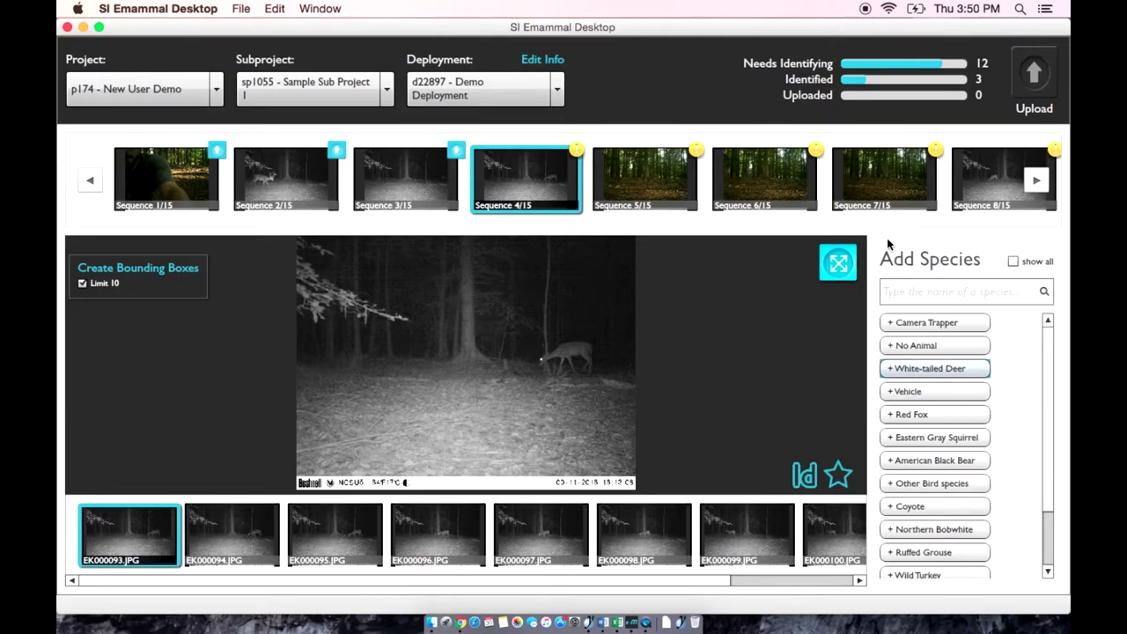
# In the enlarged viewer, tag Sequence 4/15 as White-tailed Deer and review its photos.
pyautogui.click(840, 261)
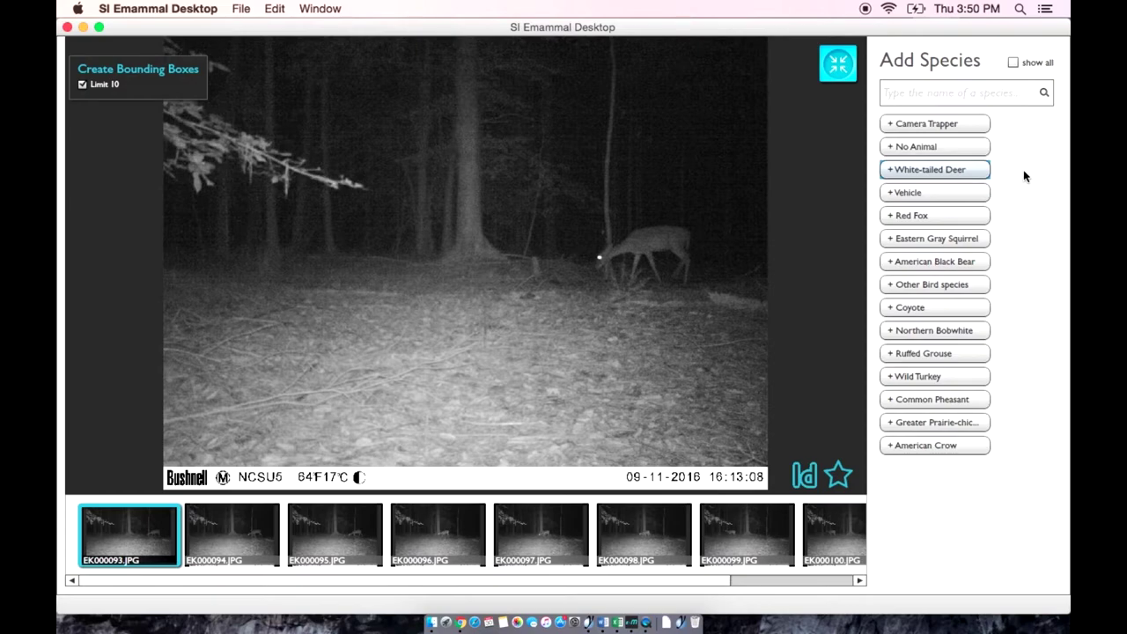
pyautogui.click(966, 169)
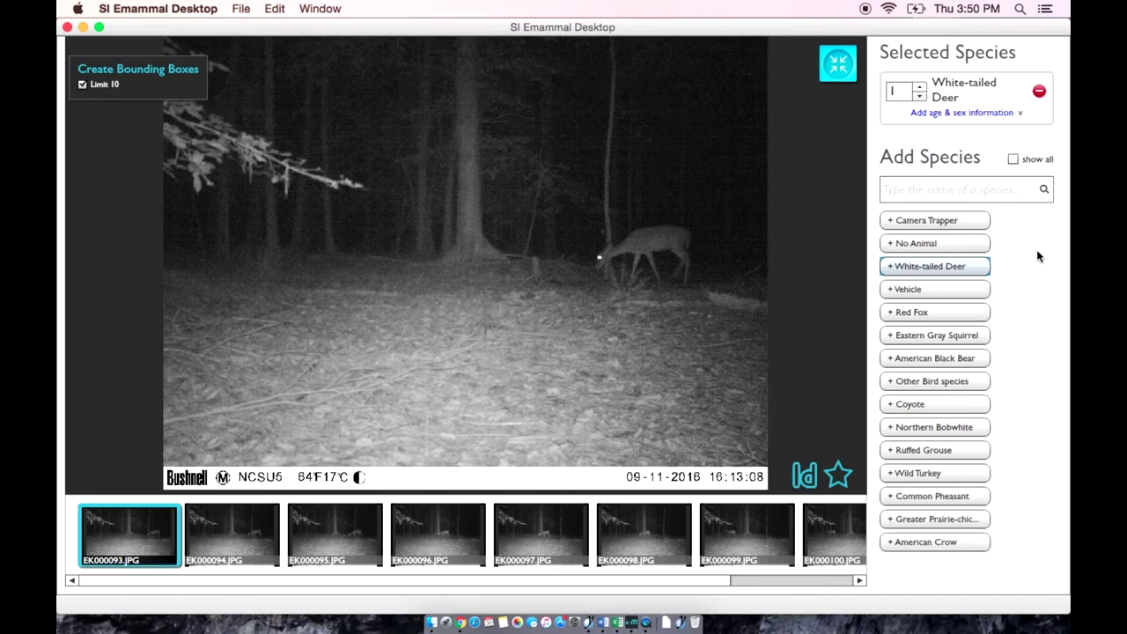
pyautogui.press('Right')
pyautogui.press('Right')
pyautogui.press('Right')
pyautogui.press('Right')
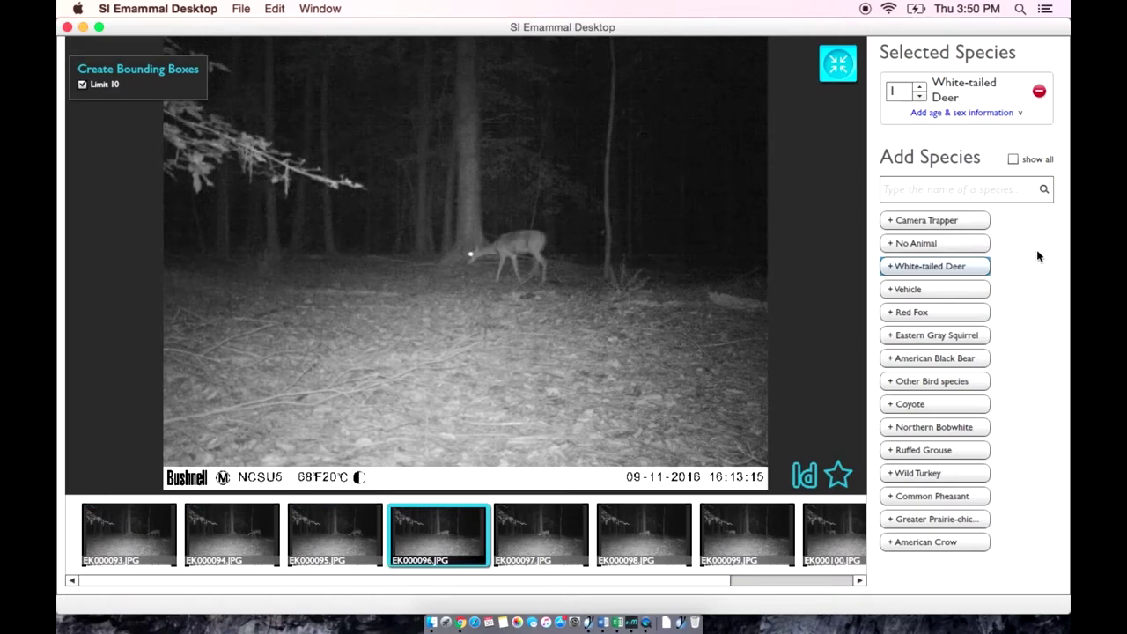
pyautogui.press('Right')
pyautogui.press('Right')
pyautogui.press('Right')
pyautogui.press('Right')
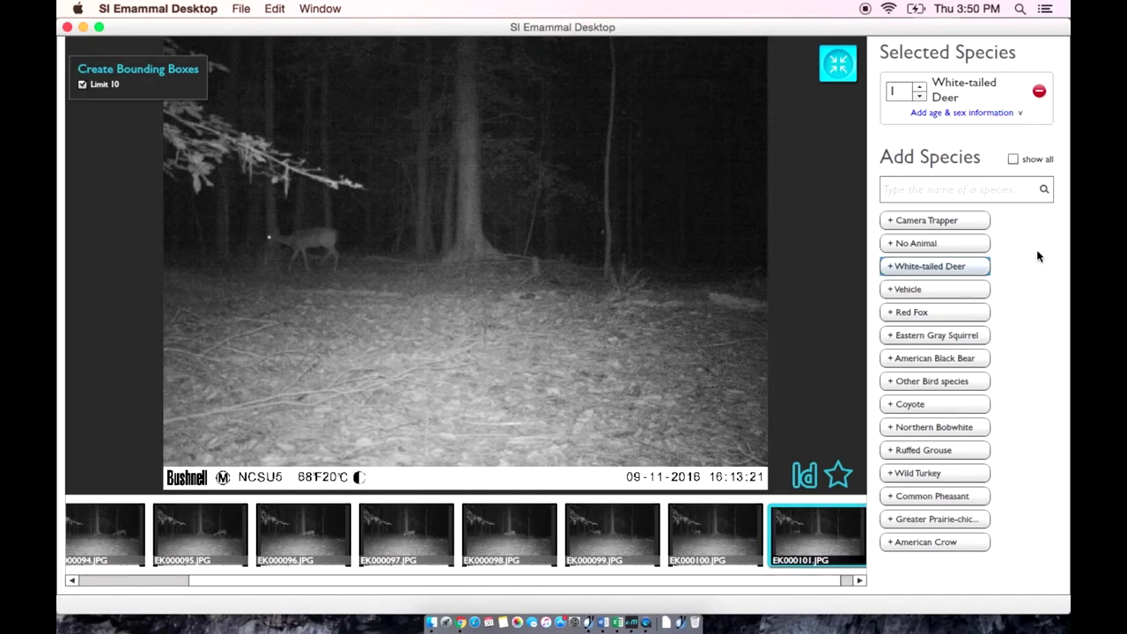
pyautogui.press('Left')
pyautogui.press('Left')
pyautogui.press('Left')
pyautogui.press('Left')
pyautogui.press('Left')
pyautogui.press('Left')
pyautogui.press('Left')
pyautogui.press('Left')
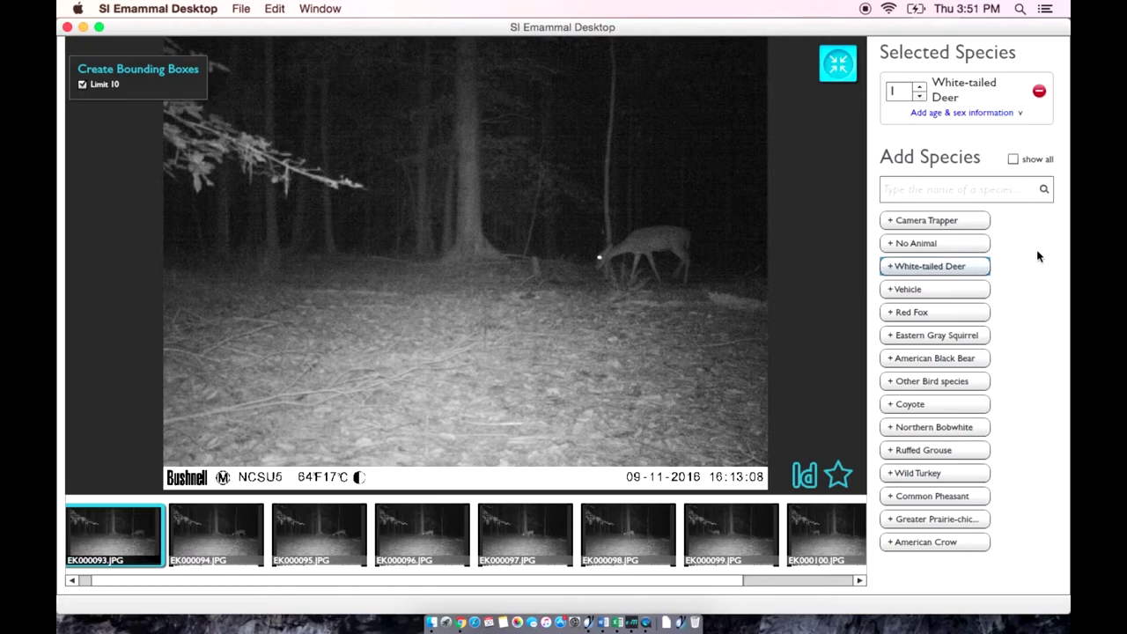
# Record the deer as one adult female, then tag Sequence 9/15 as one Coyote.
pyautogui.click(982, 113)
pyautogui.click(916, 155)
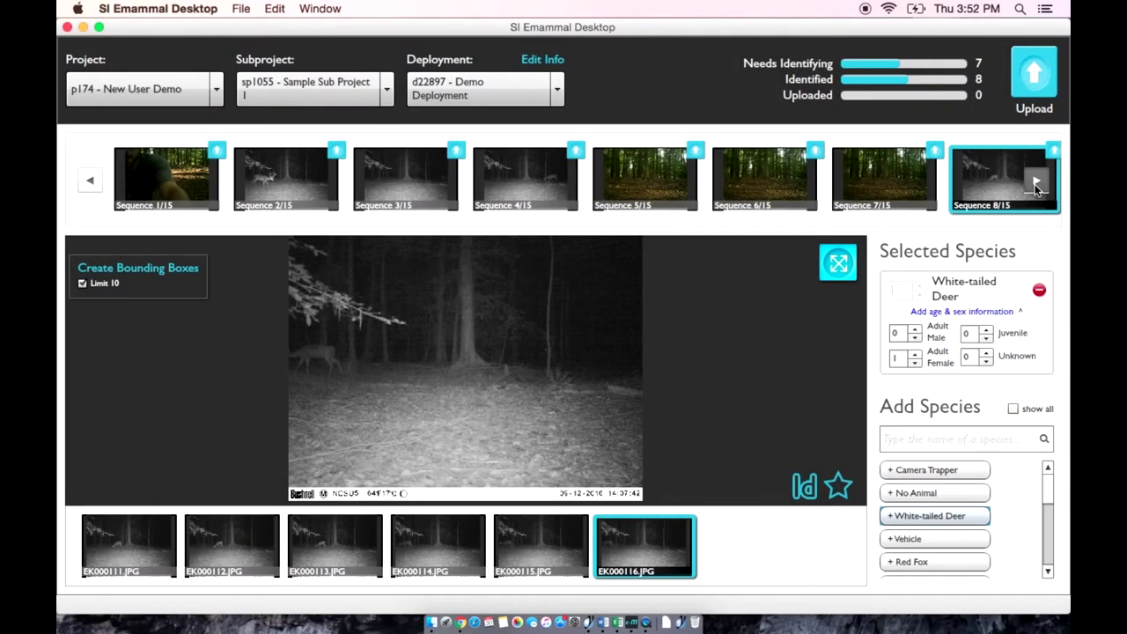
pyautogui.click(1036, 183)
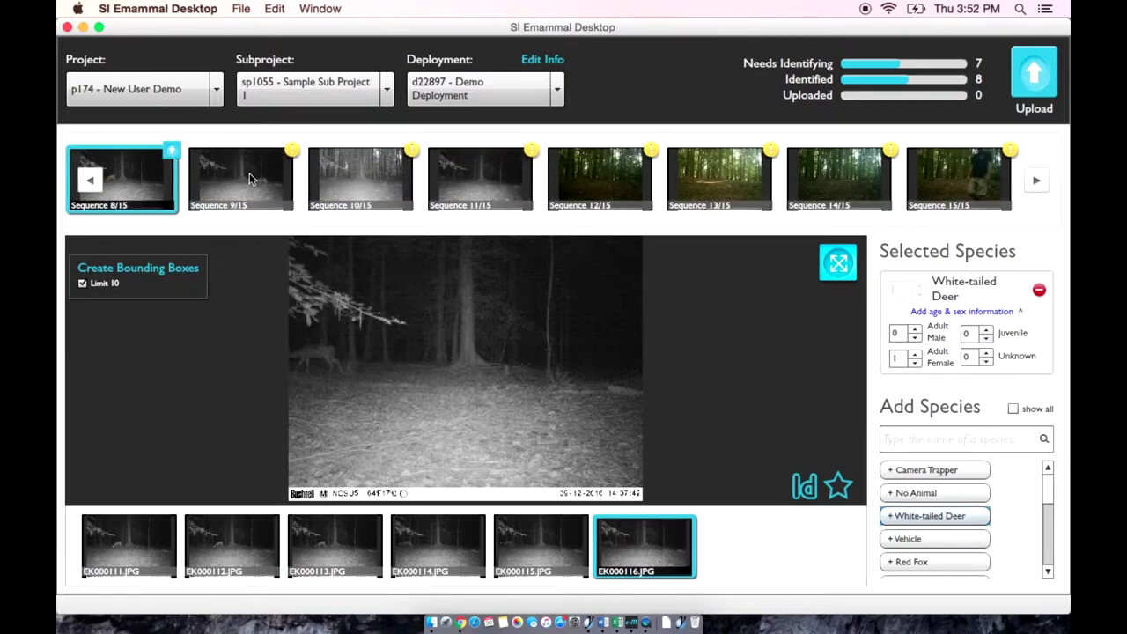
pyautogui.click(249, 173)
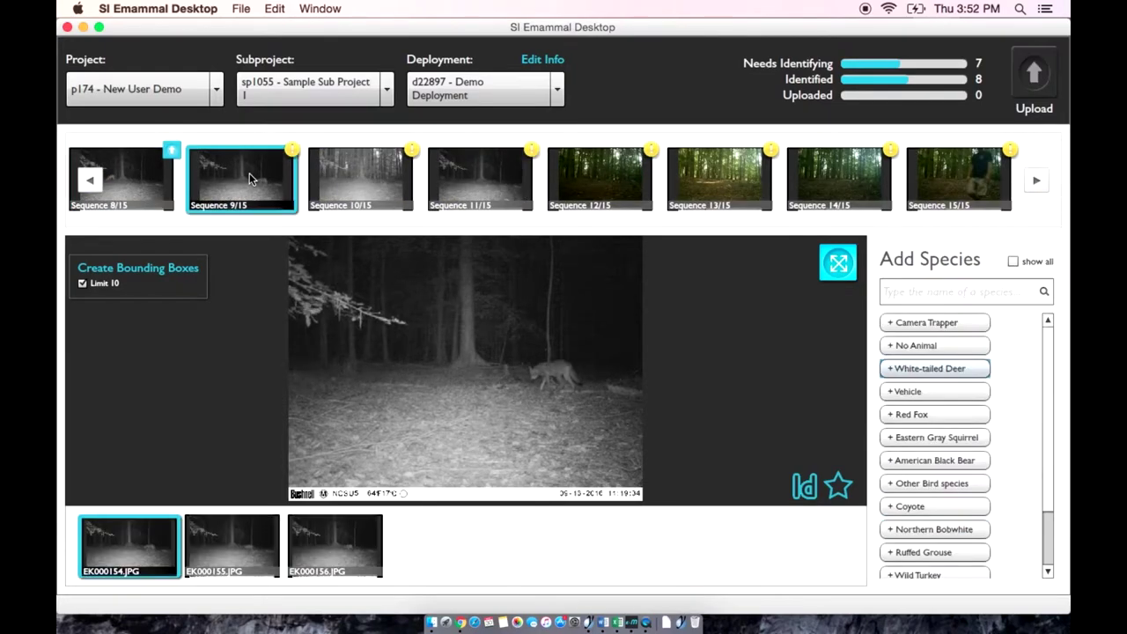
pyautogui.click(838, 264)
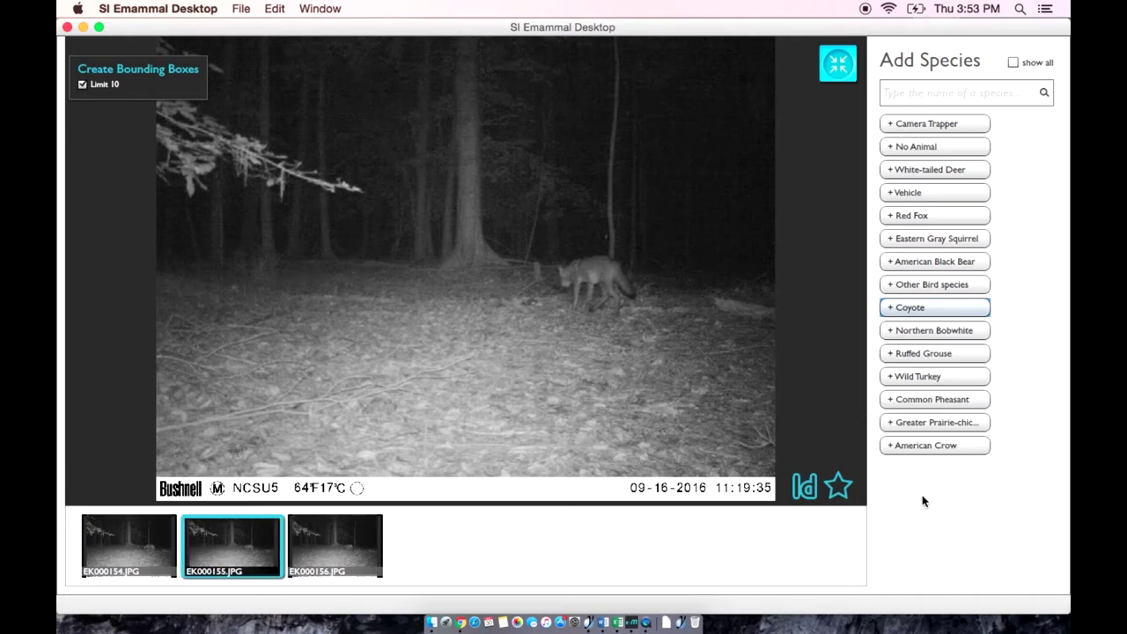
pyautogui.click(936, 302)
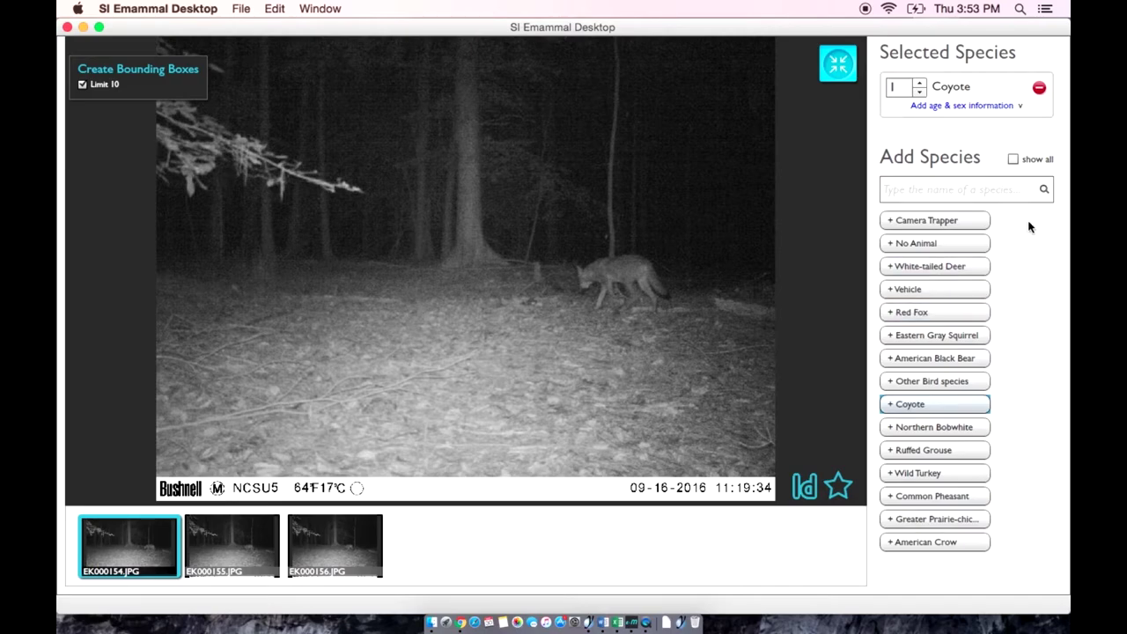
pyautogui.click(837, 65)
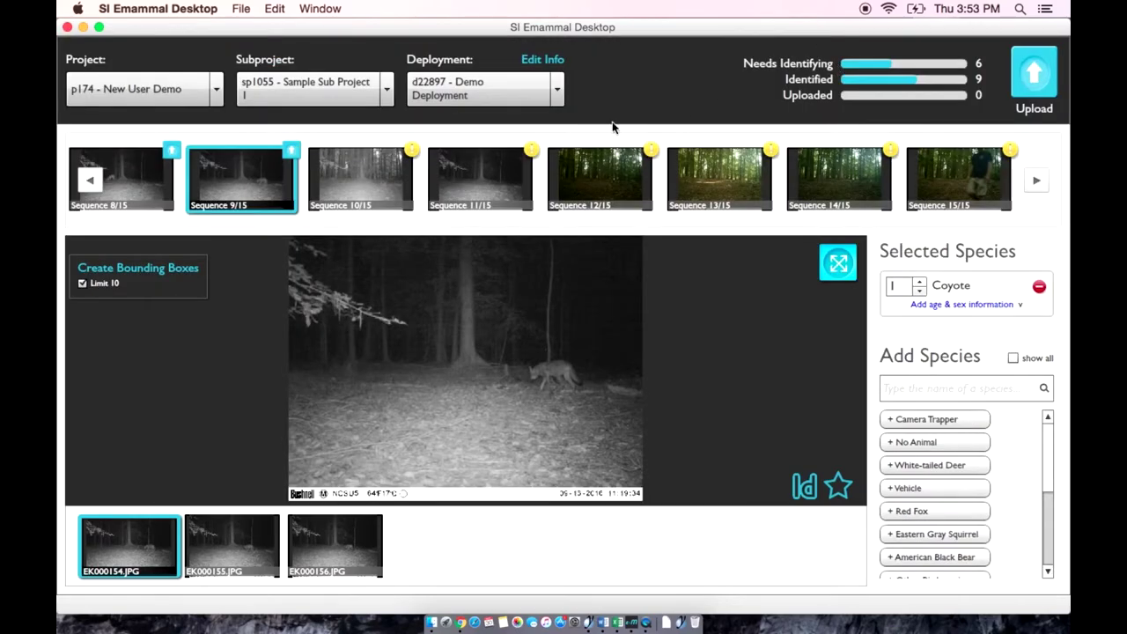
# Open Sequence 10/15 enlarged and review its photos through EK000180.
pyautogui.click(385, 176)
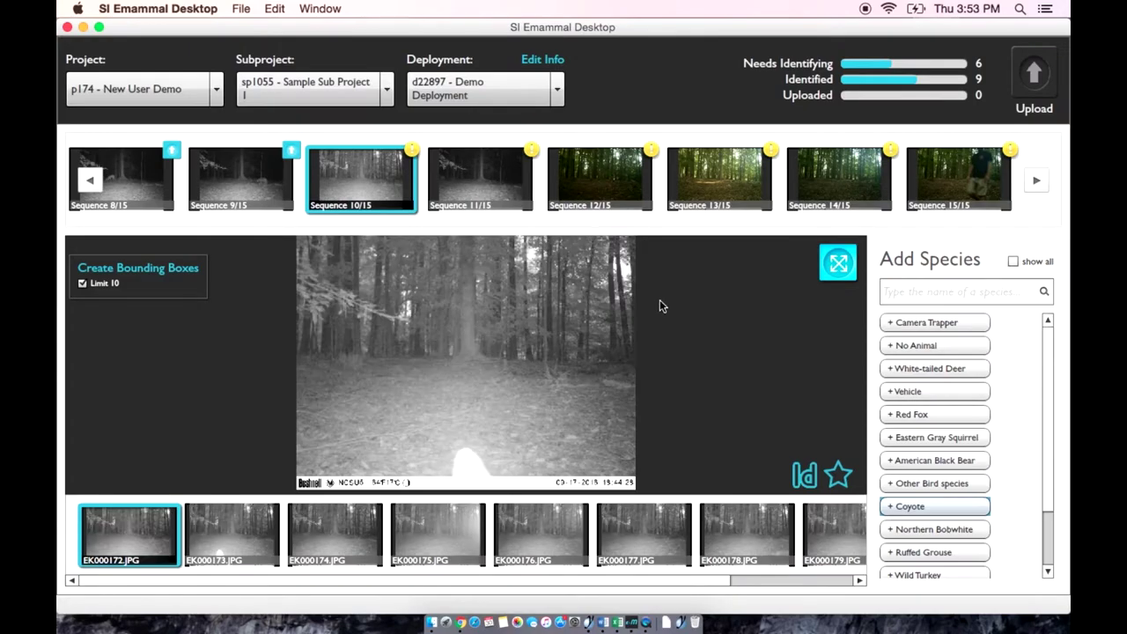
pyautogui.click(835, 266)
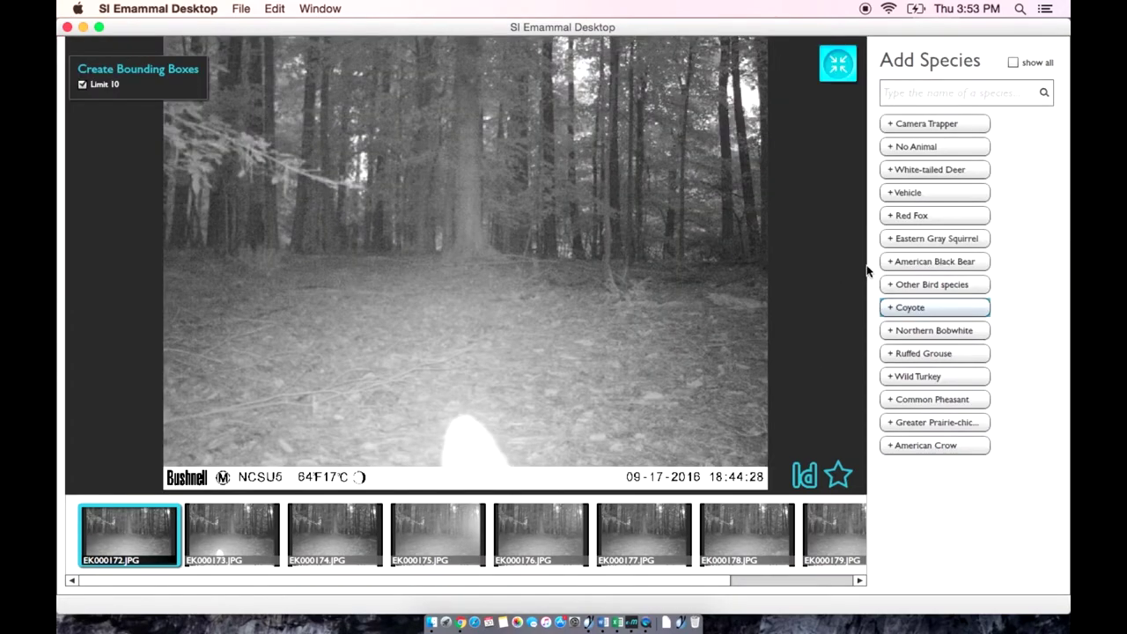
pyautogui.press('Right')
pyautogui.press('Right')
pyautogui.press('Right')
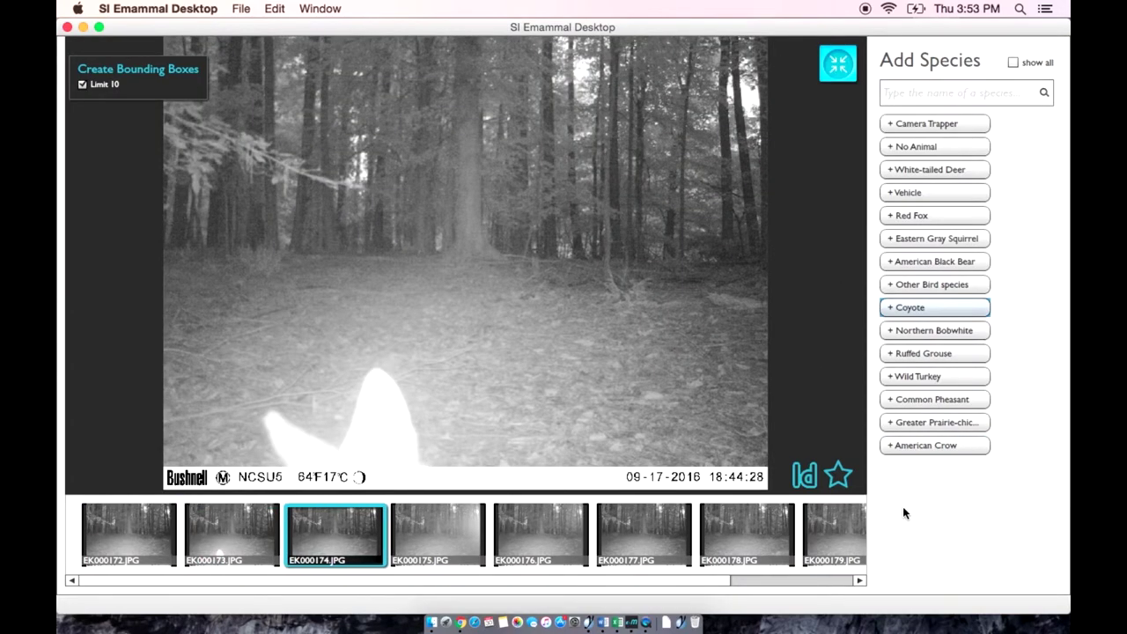
pyautogui.press('Right')
pyautogui.press('Right')
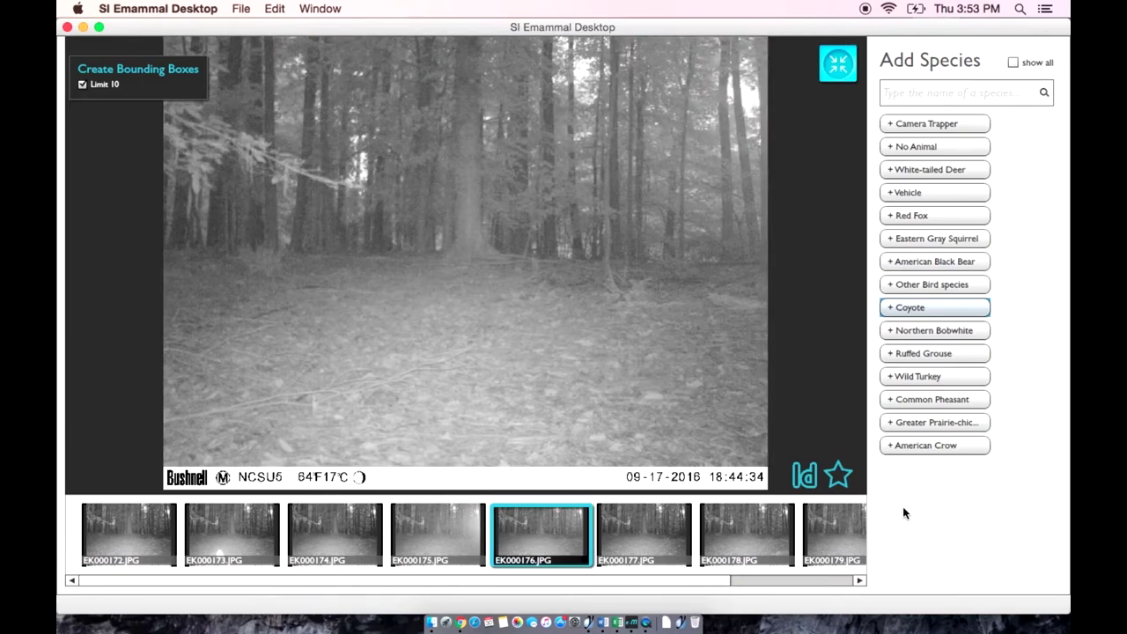
pyautogui.press('Right')
pyautogui.press('Right')
pyautogui.press('Right')
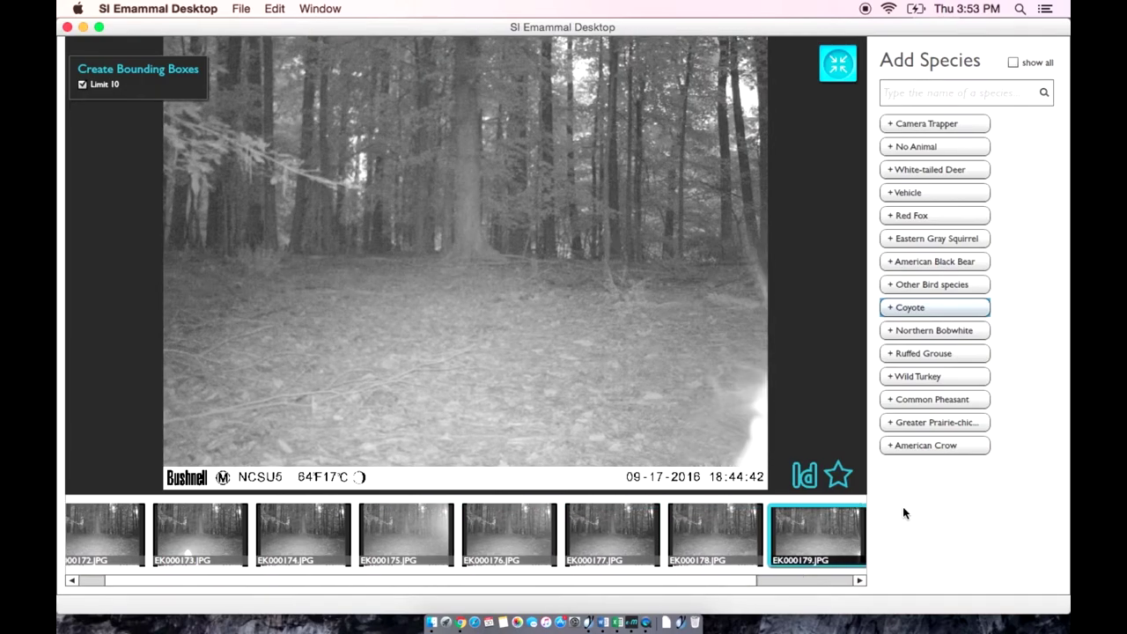
pyautogui.press('Left')
pyautogui.press('Left')
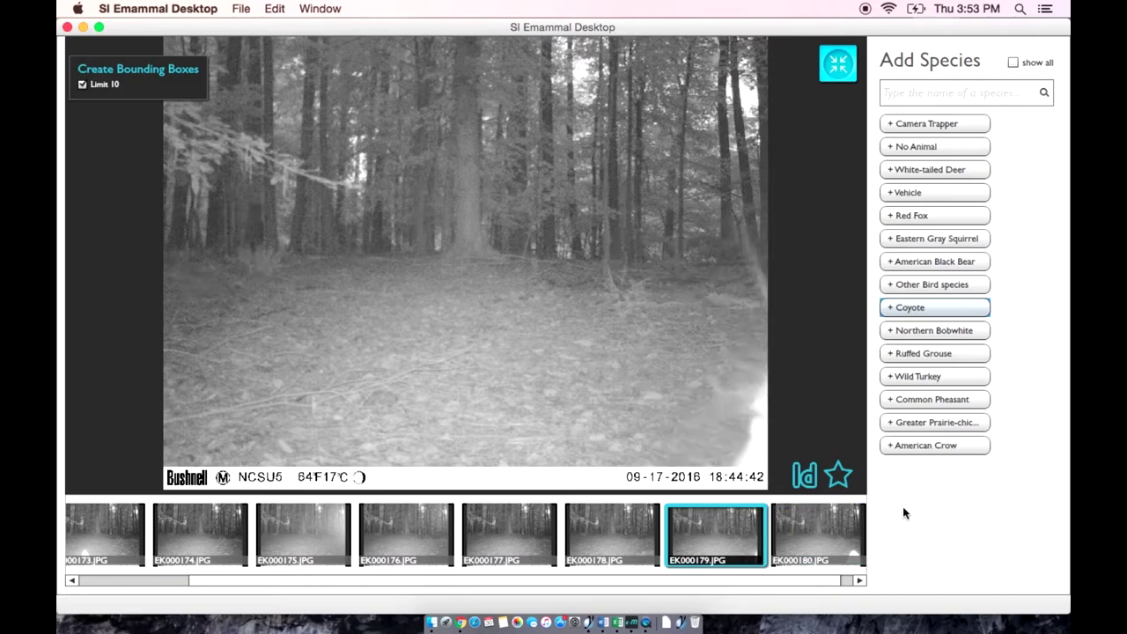
pyautogui.press('Right')
pyautogui.press('Right')
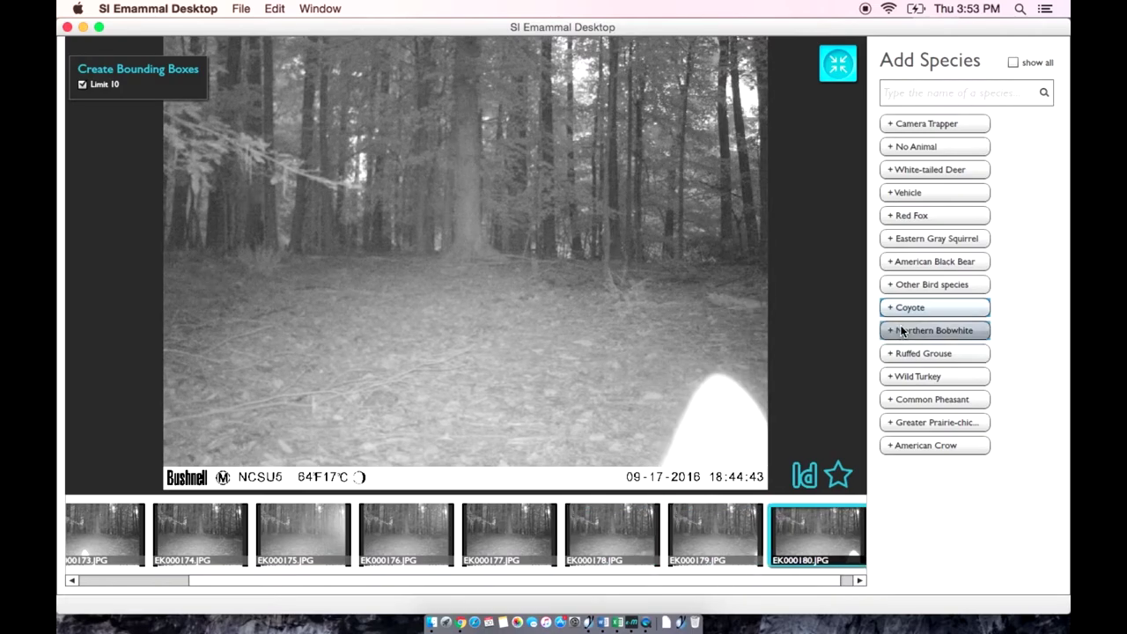
# Search 'unkn' and tag the sequence as one Unknown Animal, returning to the overview.
pyautogui.click(922, 93)
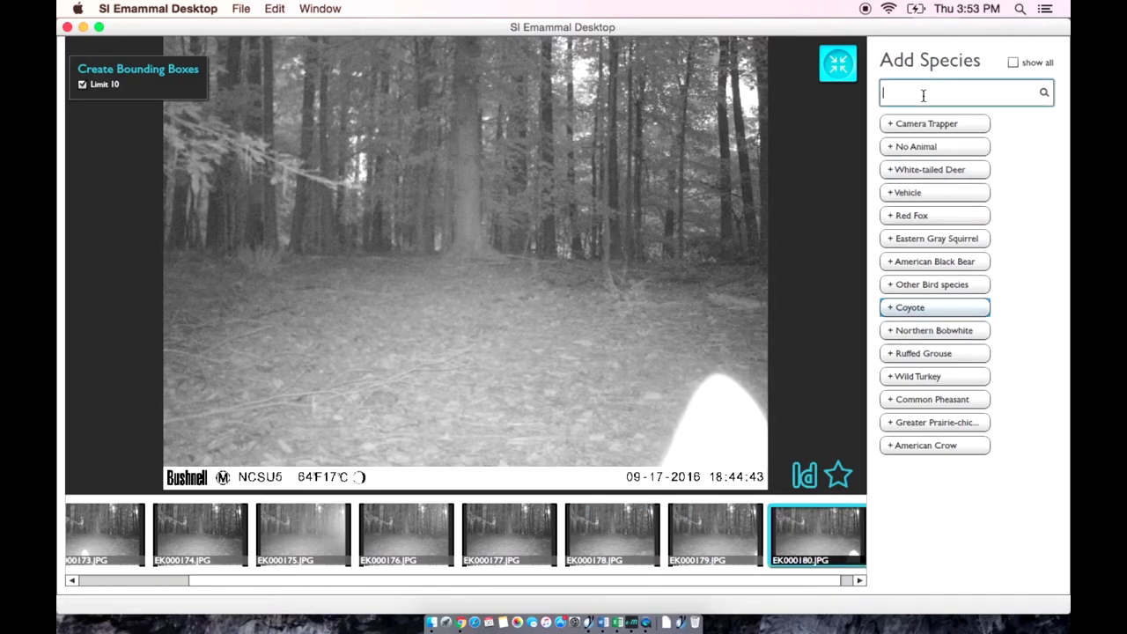
pyautogui.write('unkn')
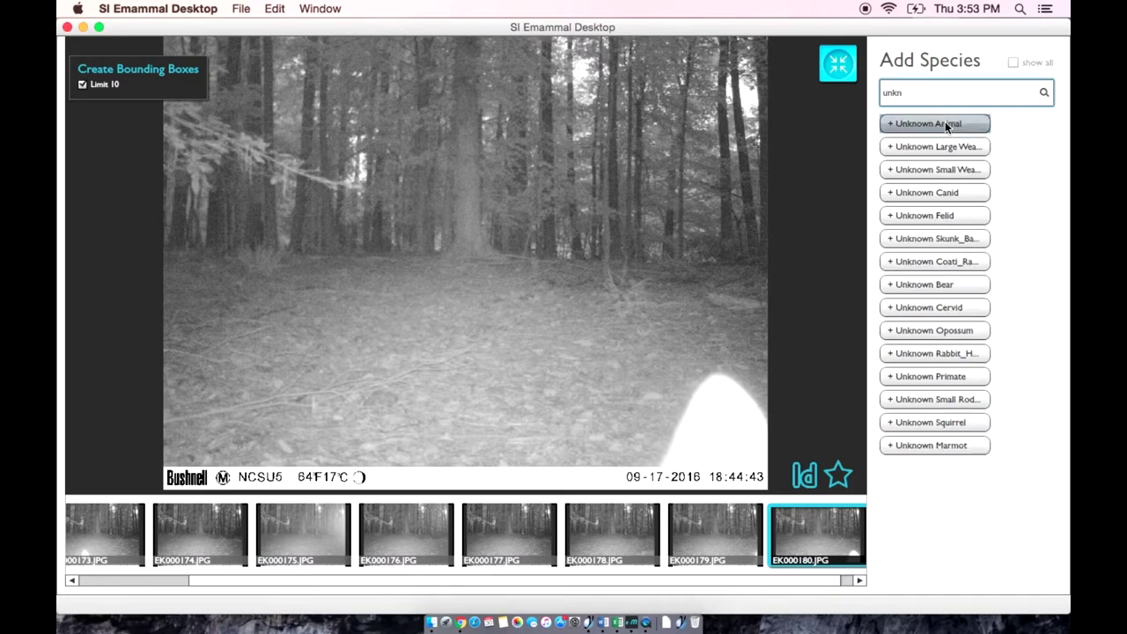
pyautogui.click(946, 126)
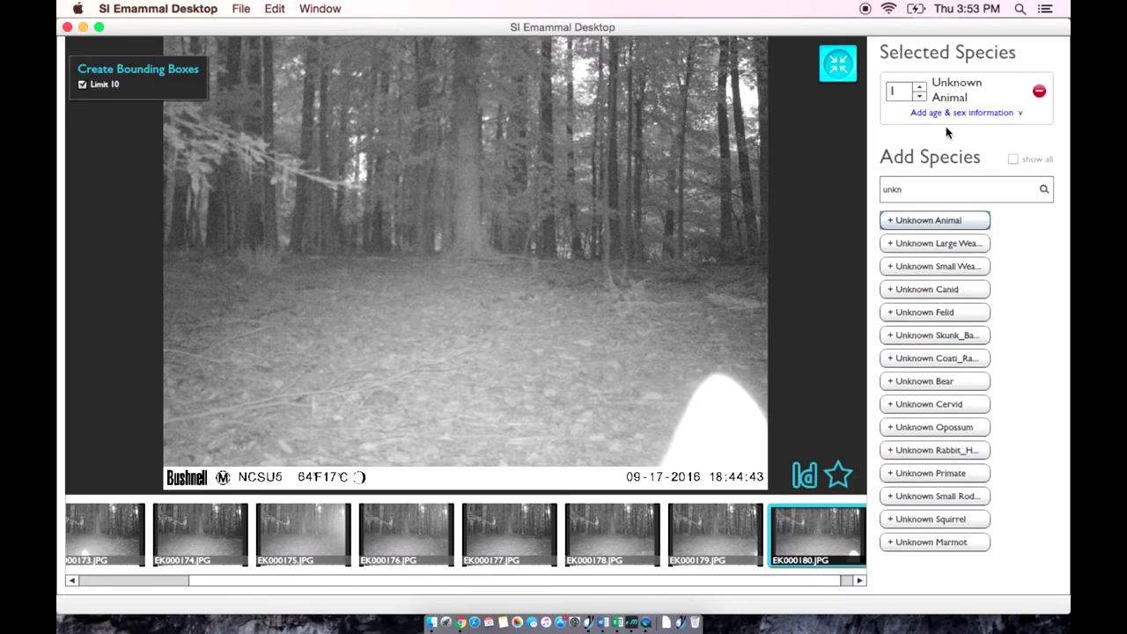
pyautogui.click(836, 62)
# Open Sequence 12/15 enlarged, tag it White-tailed Deer, and review images past EK000201.
pyautogui.click(611, 176)
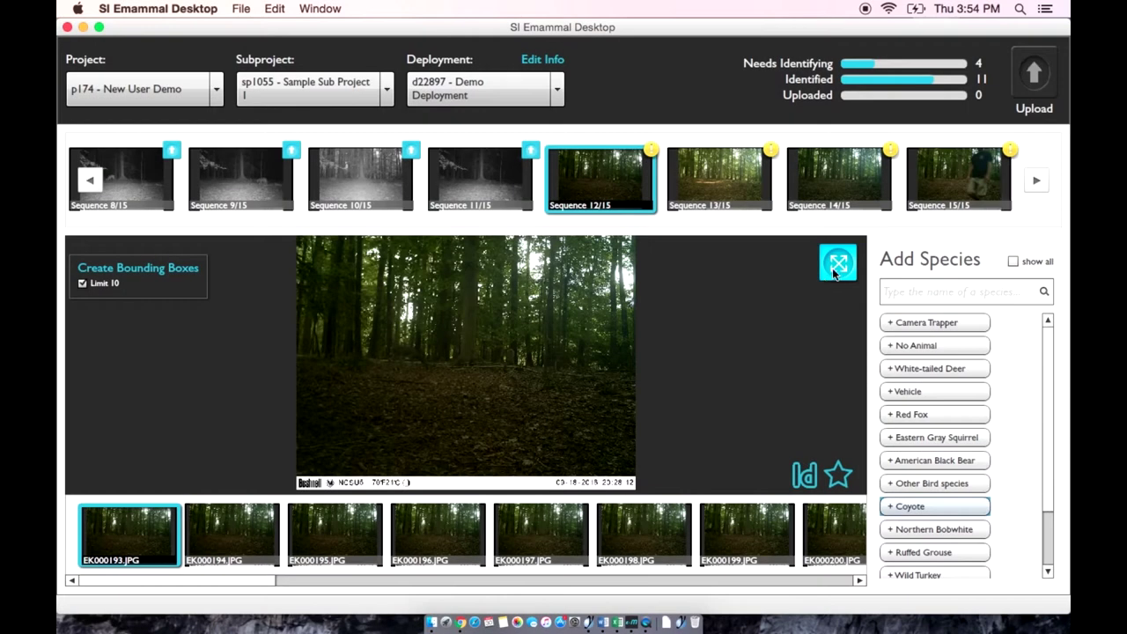
pyautogui.click(836, 266)
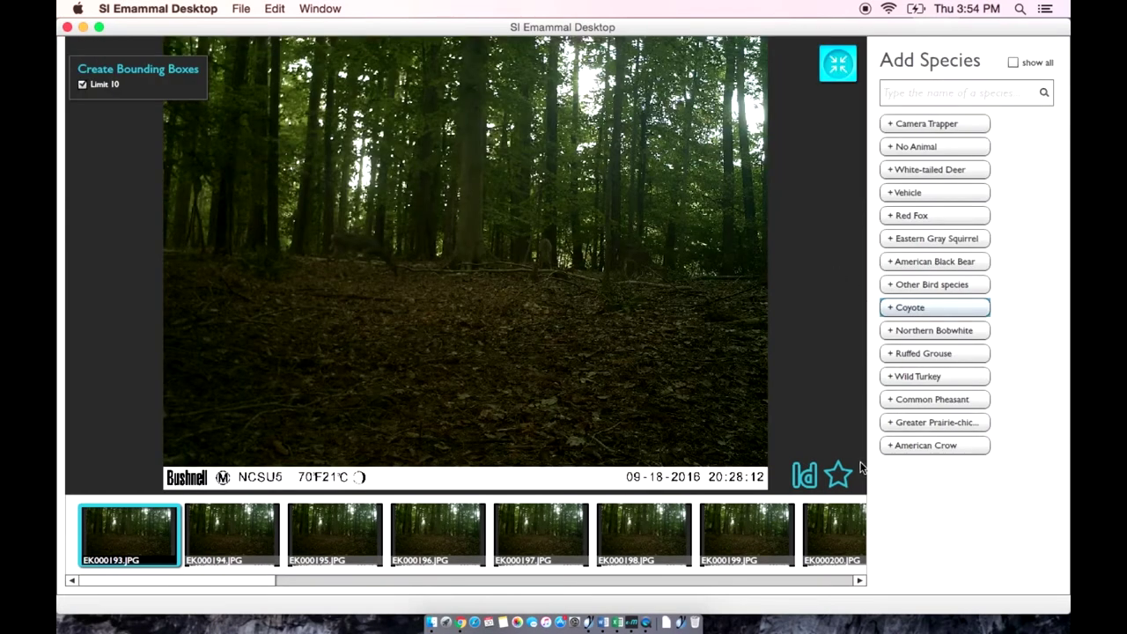
pyautogui.click(928, 170)
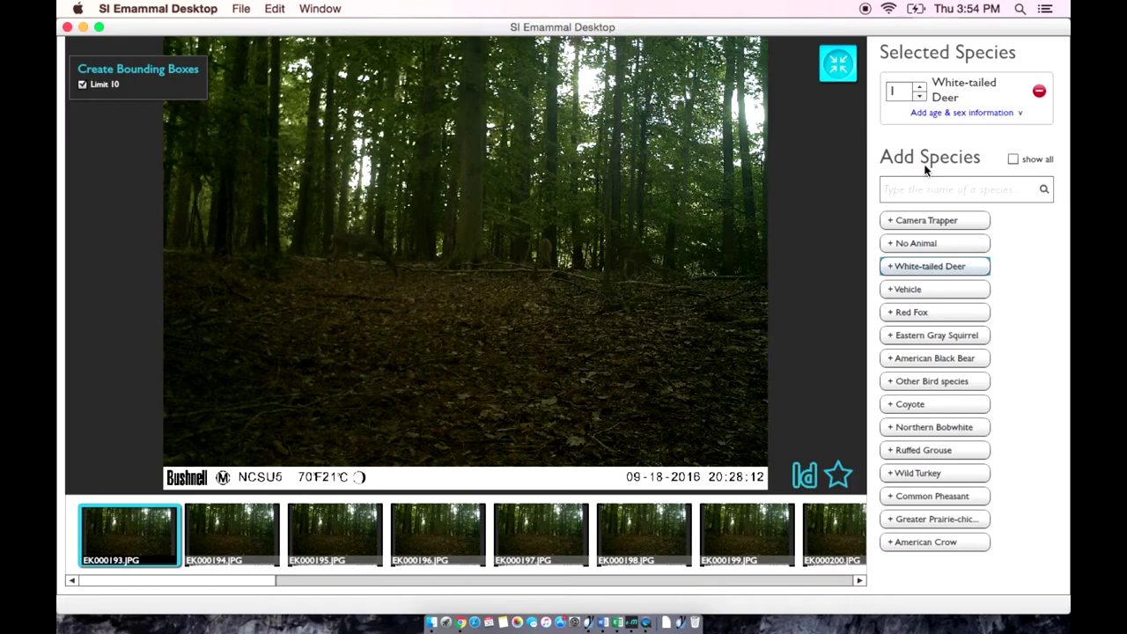
pyautogui.press('Right')
pyautogui.press('Right')
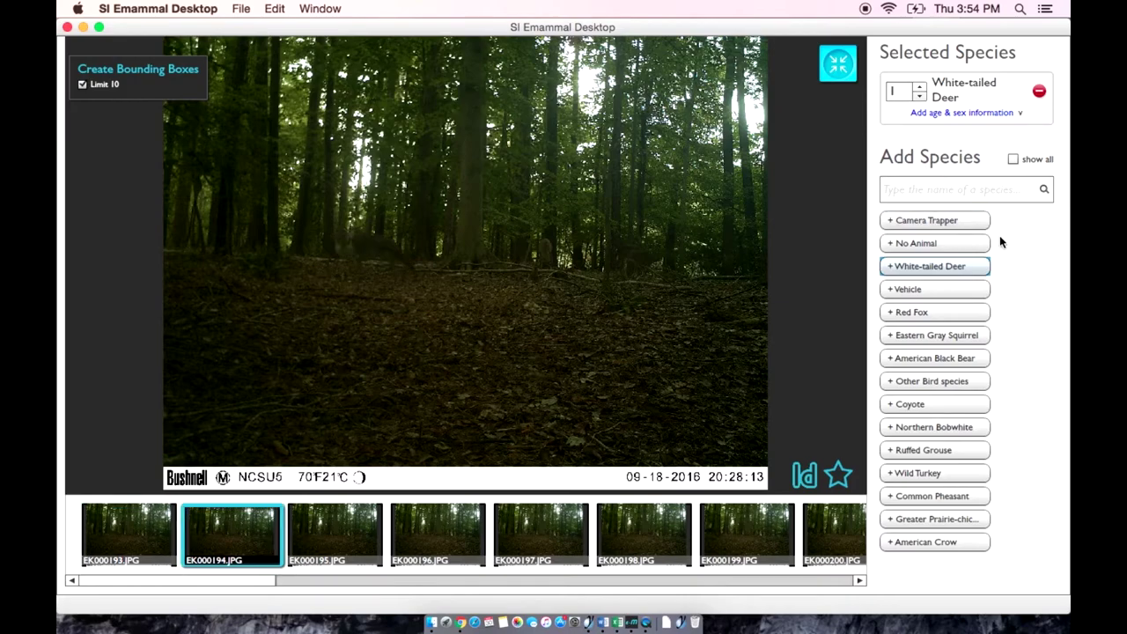
pyautogui.press('Right')
pyautogui.press('Right')
pyautogui.press('Right')
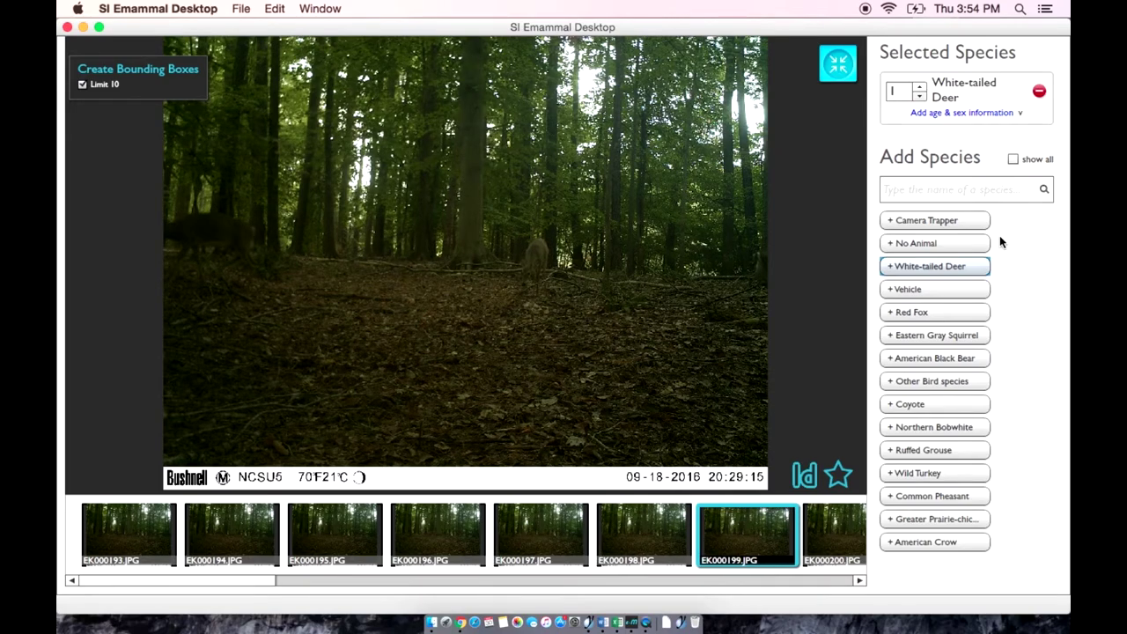
pyautogui.press('Right')
pyautogui.press('Right')
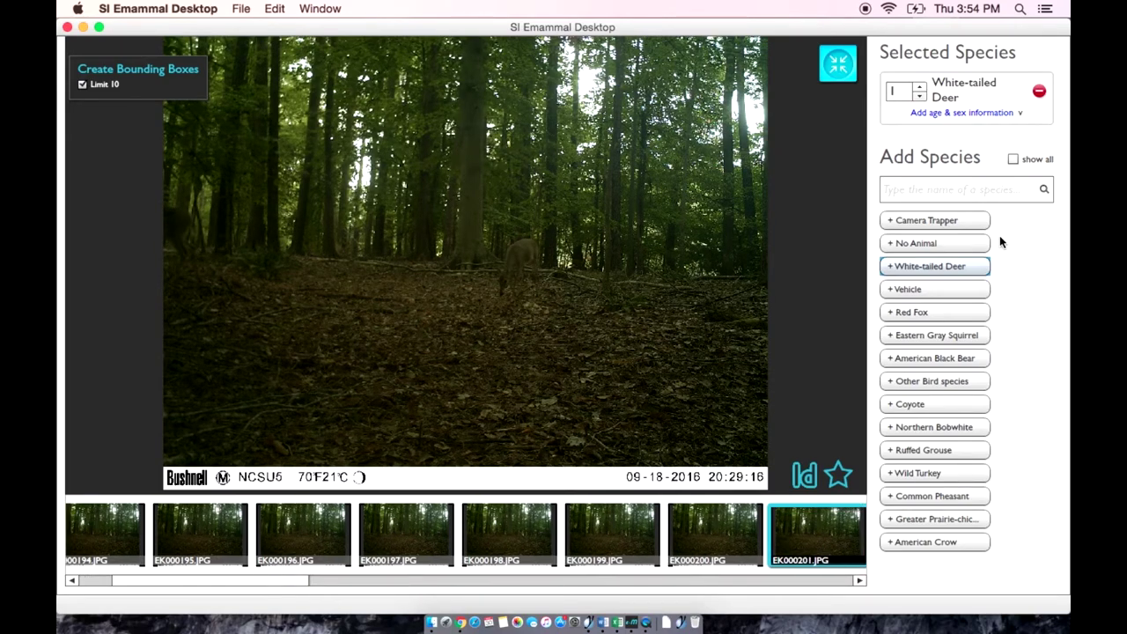
pyautogui.press('Right')
pyautogui.press('Right')
pyautogui.press('Right')
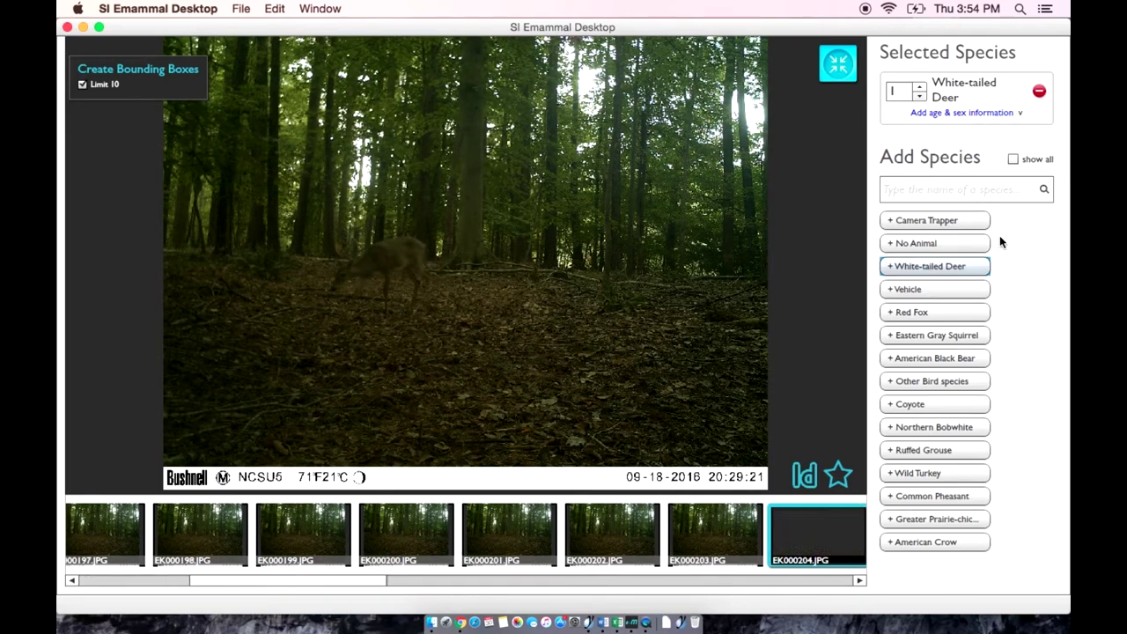
pyautogui.press('Right')
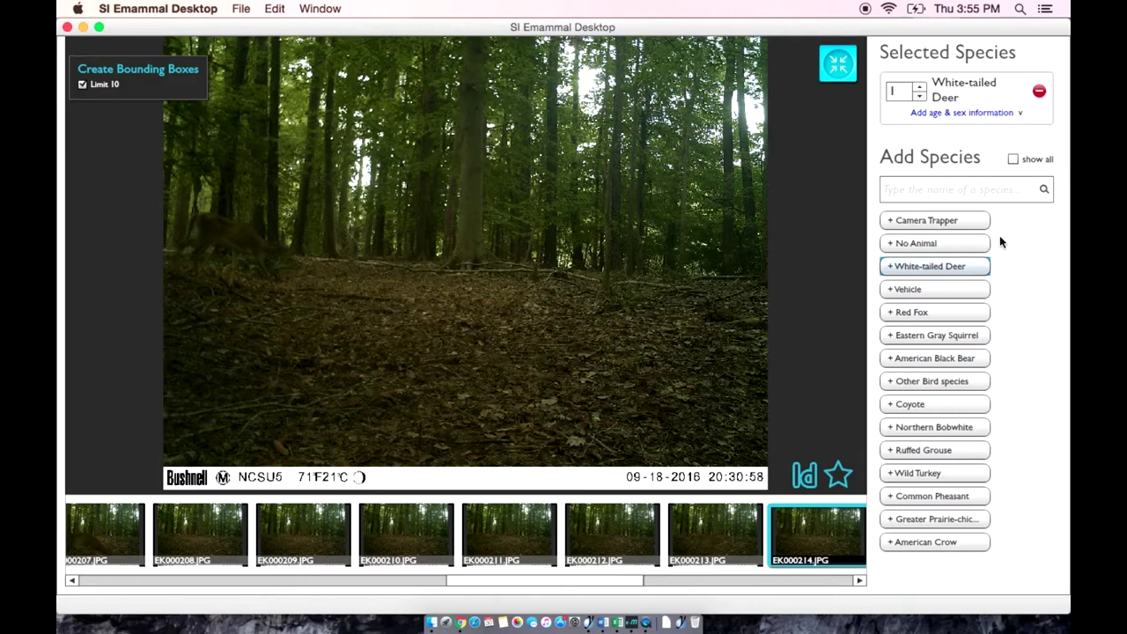
# Set the deer's age and sex count to 4 adult females.
pyautogui.click(936, 112)
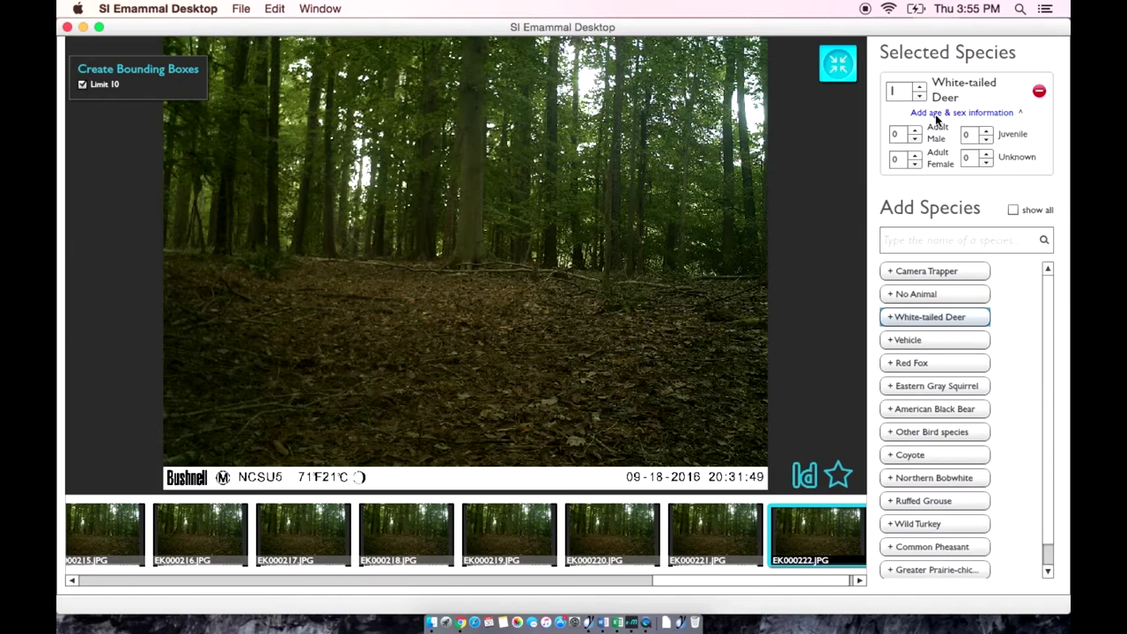
pyautogui.click(916, 156)
pyautogui.click(916, 157)
pyautogui.click(914, 155)
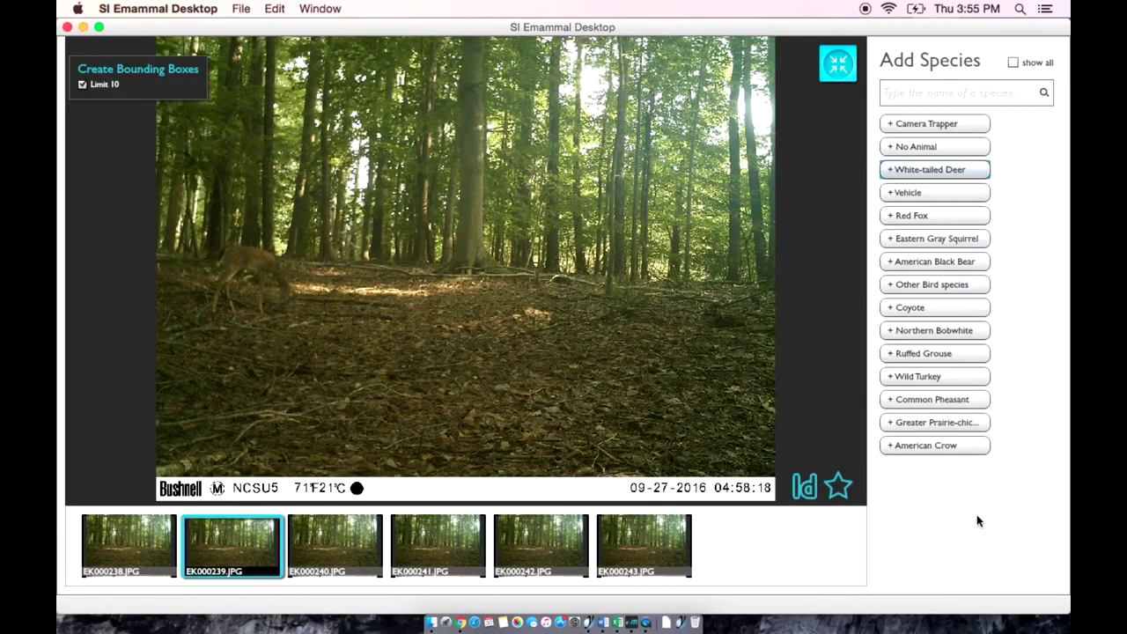
pyautogui.press('Right')
pyautogui.press('Right')
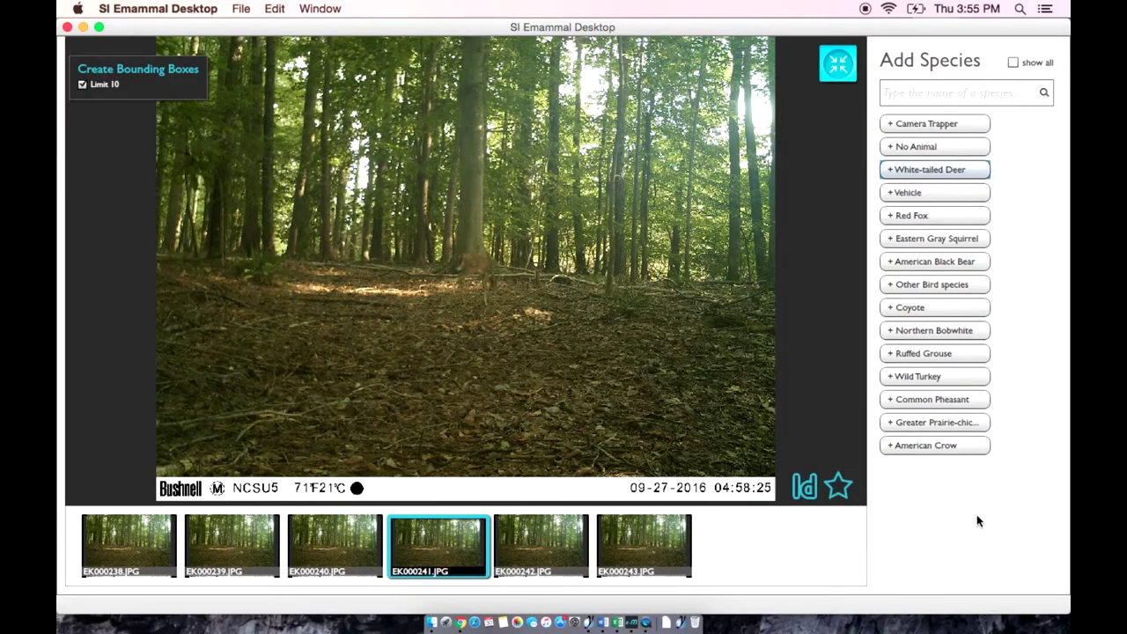
# Tag the EK000238–EK000243 sequence as White-tailed Deer with one juvenile.
pyautogui.press('Right')
pyautogui.press('Right')
pyautogui.press('Left')
pyautogui.press('Left')
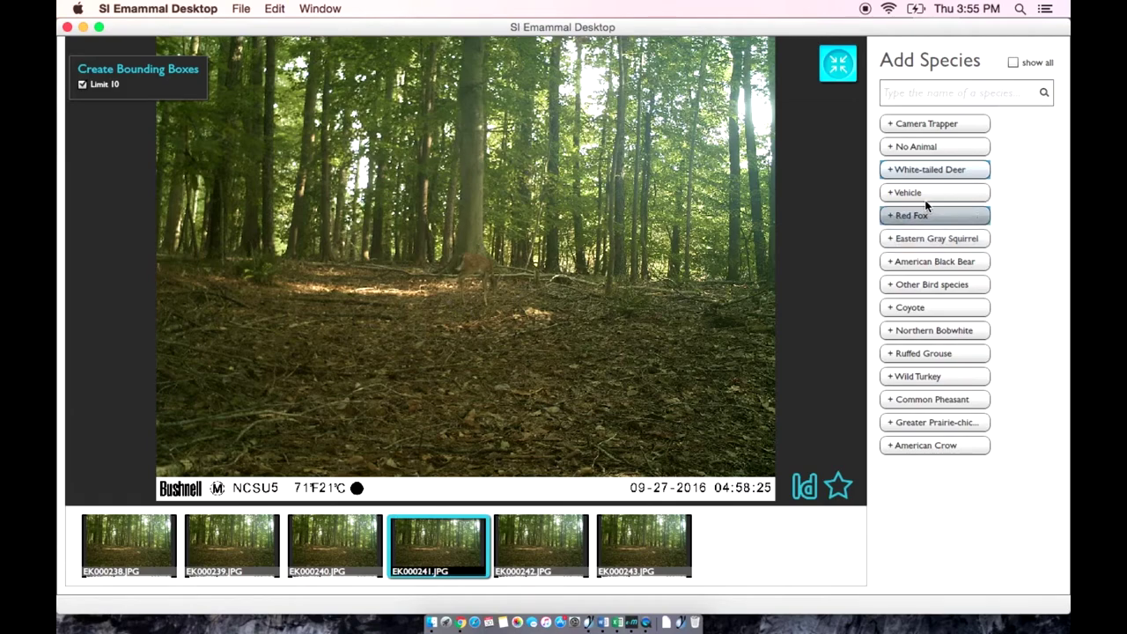
pyautogui.click(925, 171)
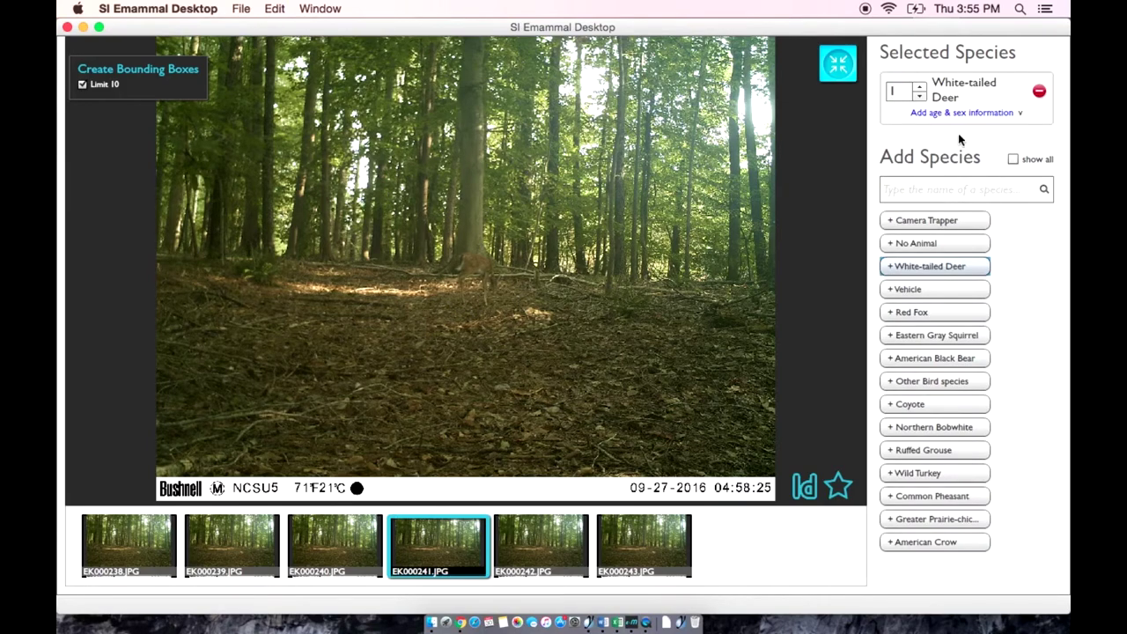
pyautogui.click(974, 113)
pyautogui.click(986, 130)
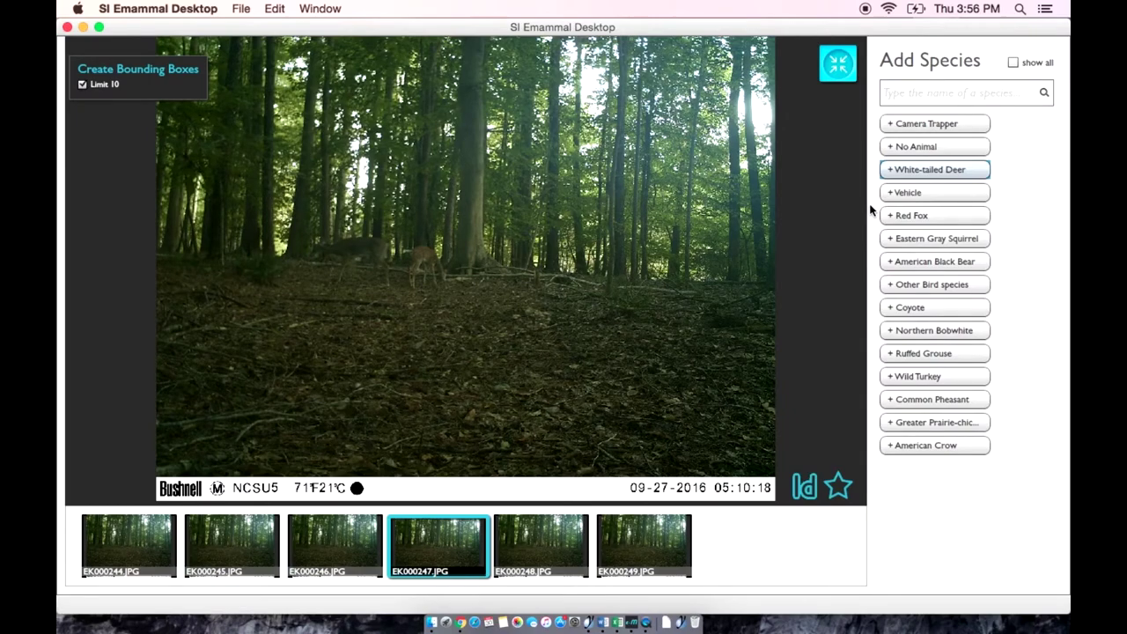
# Tag Sequence 14/15 as White-tailed Deer with 1 adult female and 1 juvenile.
pyautogui.click(915, 174)
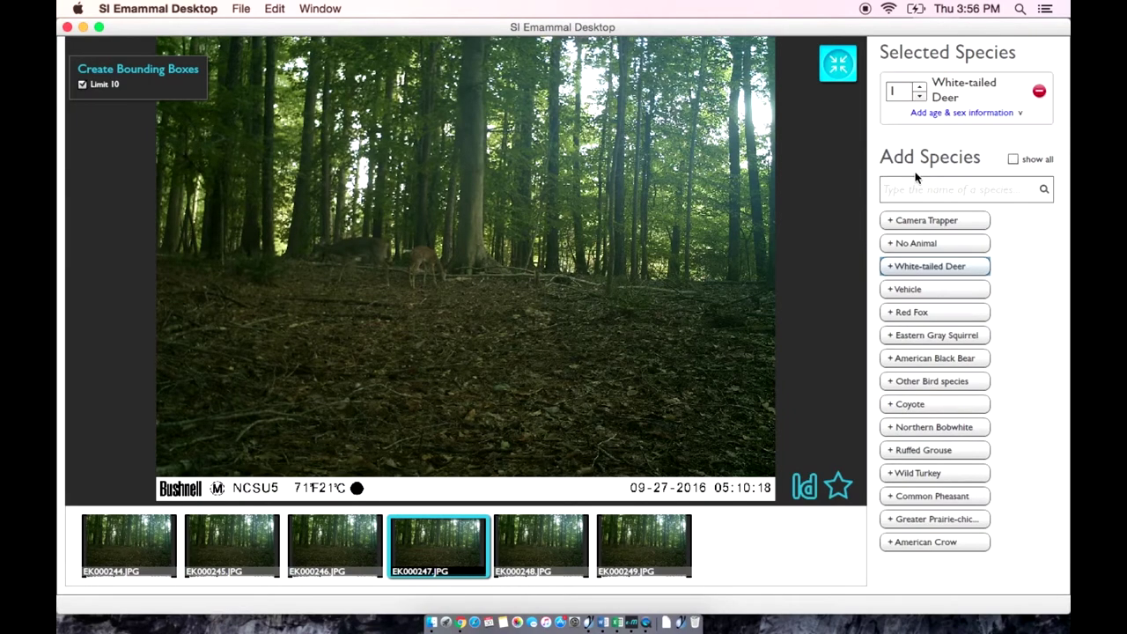
pyautogui.click(937, 115)
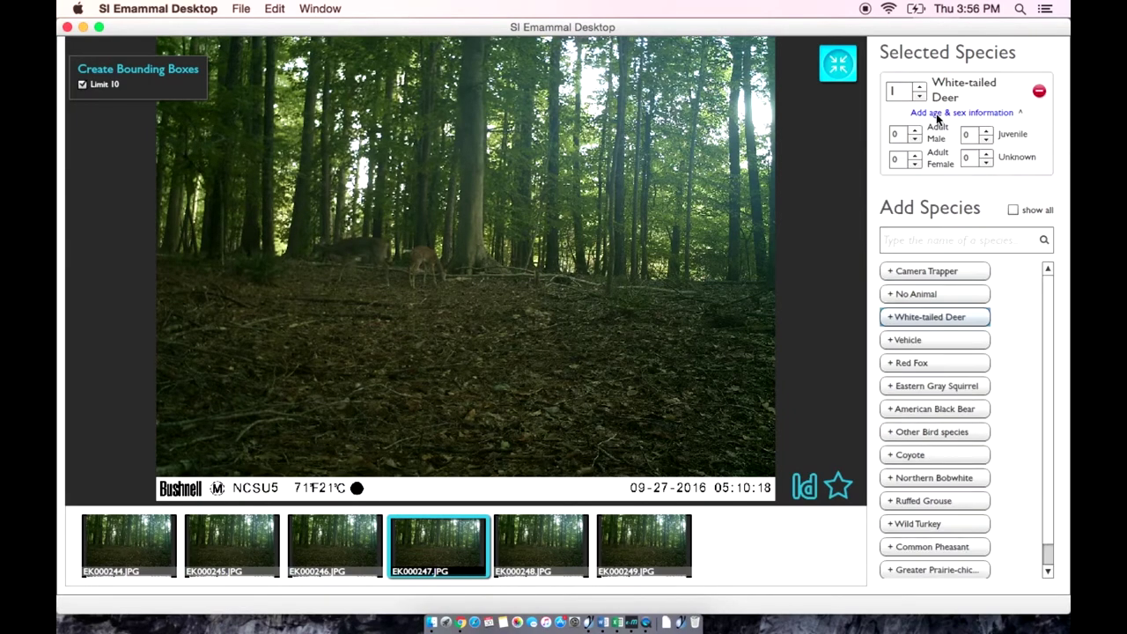
pyautogui.click(915, 155)
pyautogui.click(986, 129)
pyautogui.press('Right')
pyautogui.press('Right')
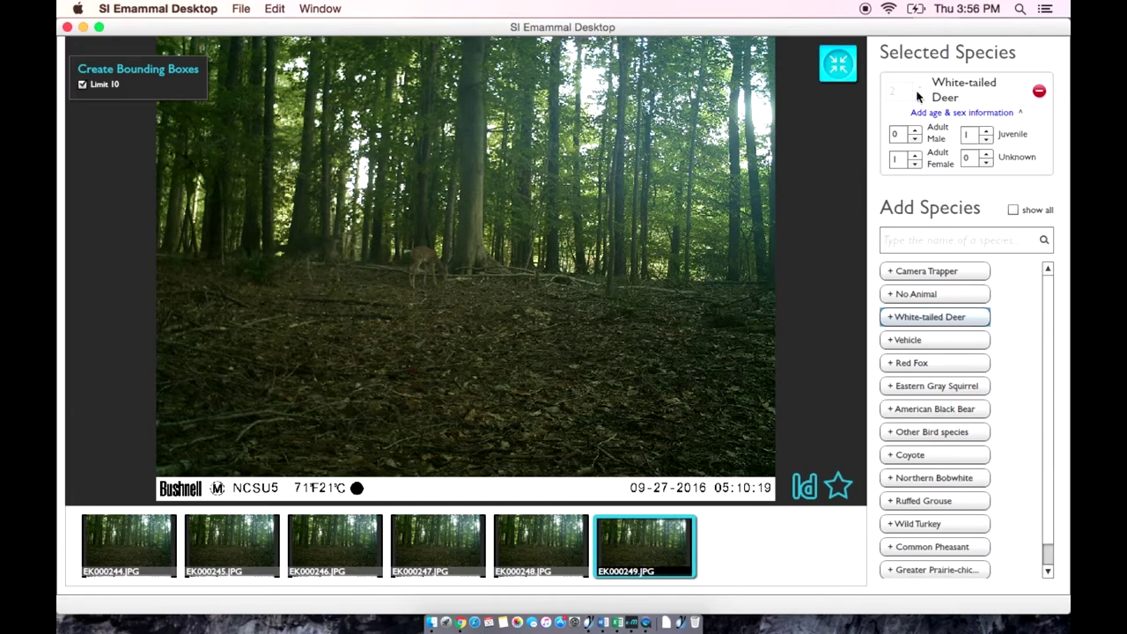
pyautogui.click(841, 63)
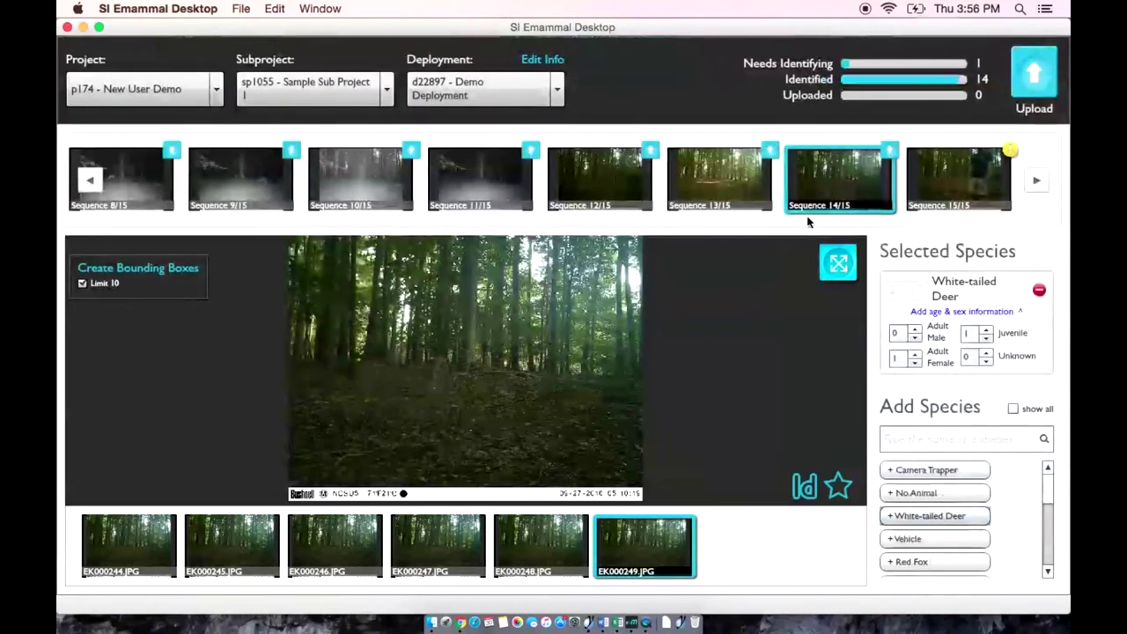
# Tag Sequence 15/15 as one Camera Trapper, leaving no sequences unidentified.
pyautogui.click(962, 166)
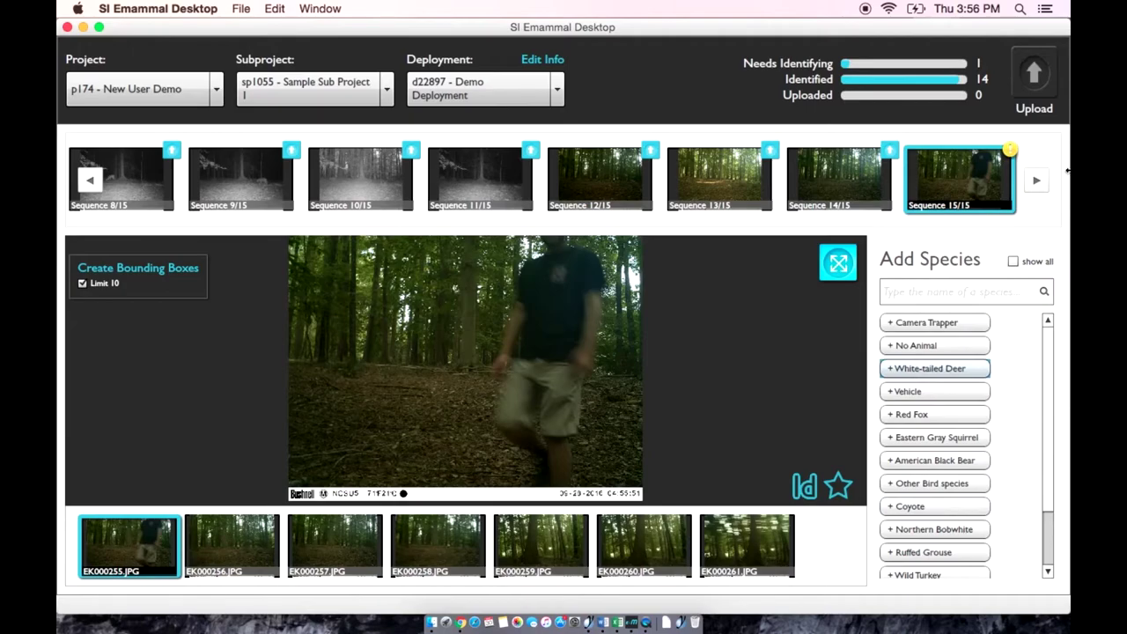
pyautogui.click(950, 322)
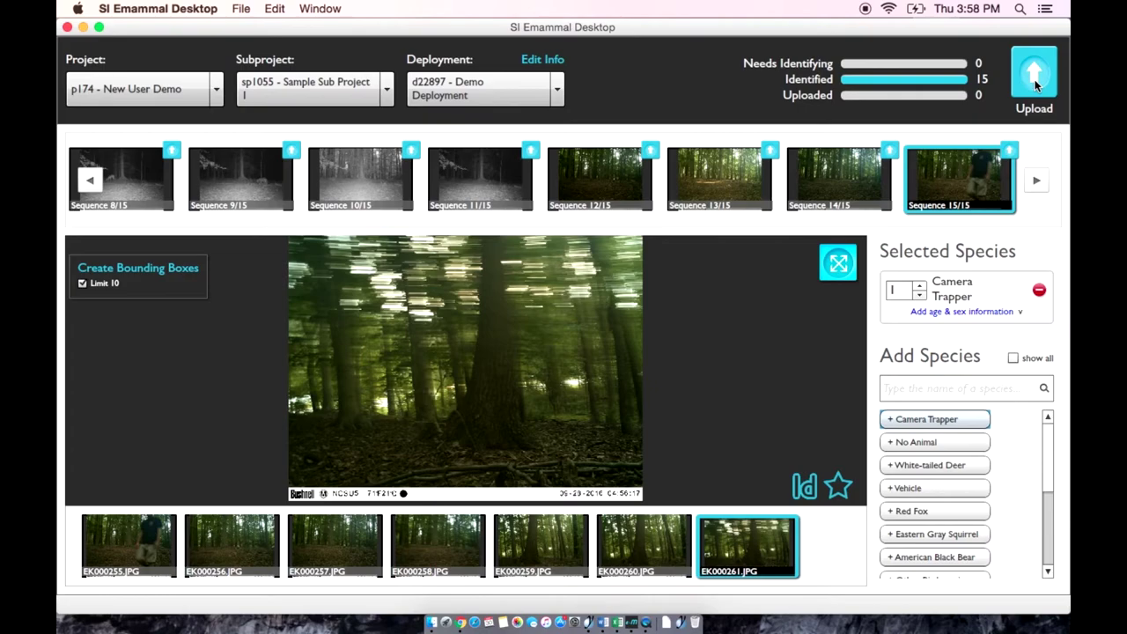
# Run 'Re-Upload All Identified Sequences' for all 15 sequences, then close the upload window once done.
pyautogui.click(1035, 79)
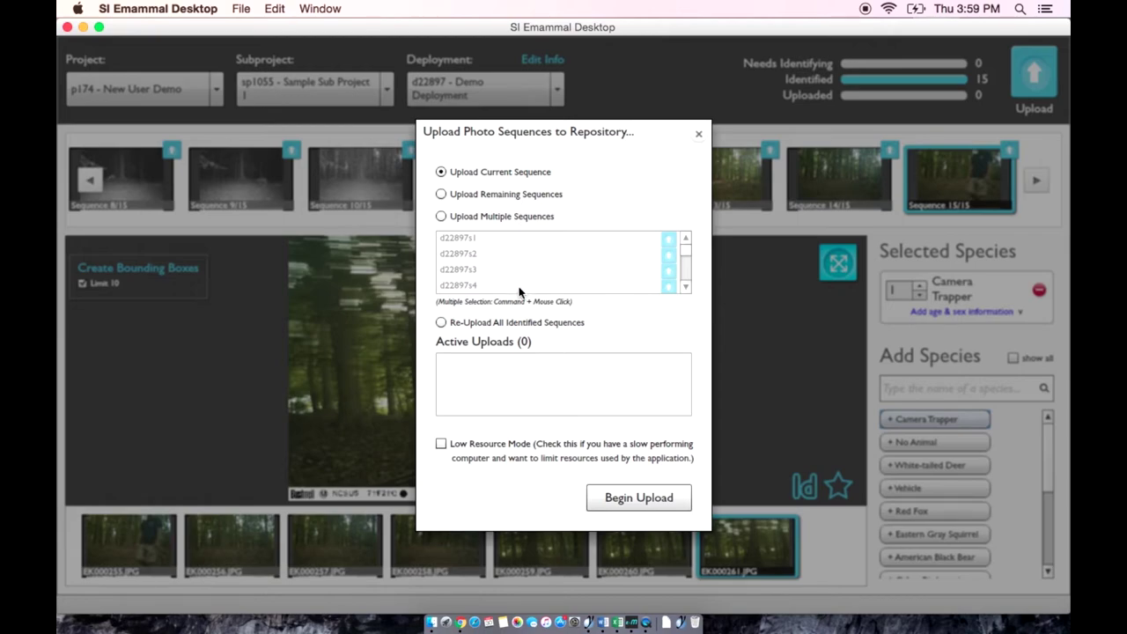
pyautogui.click(441, 323)
pyautogui.click(633, 497)
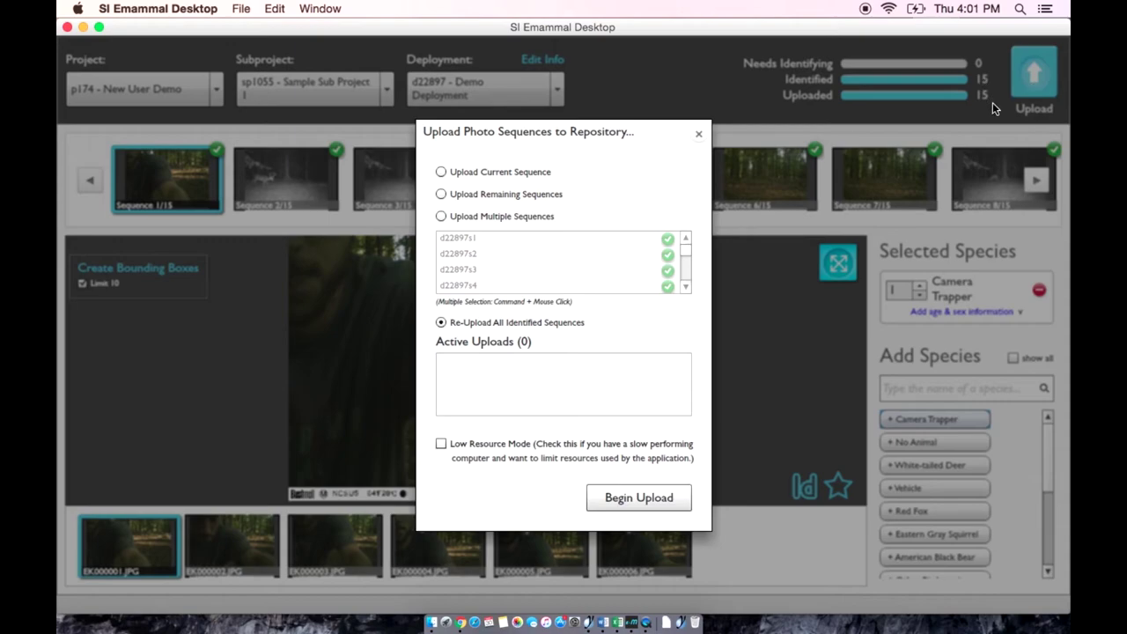
pyautogui.click(698, 135)
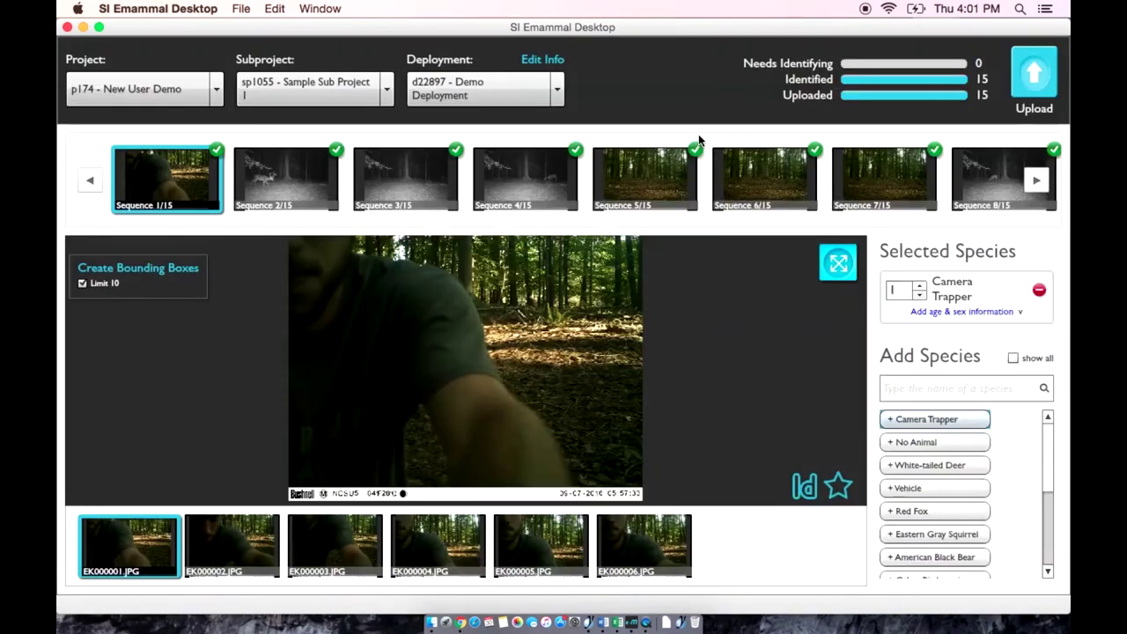